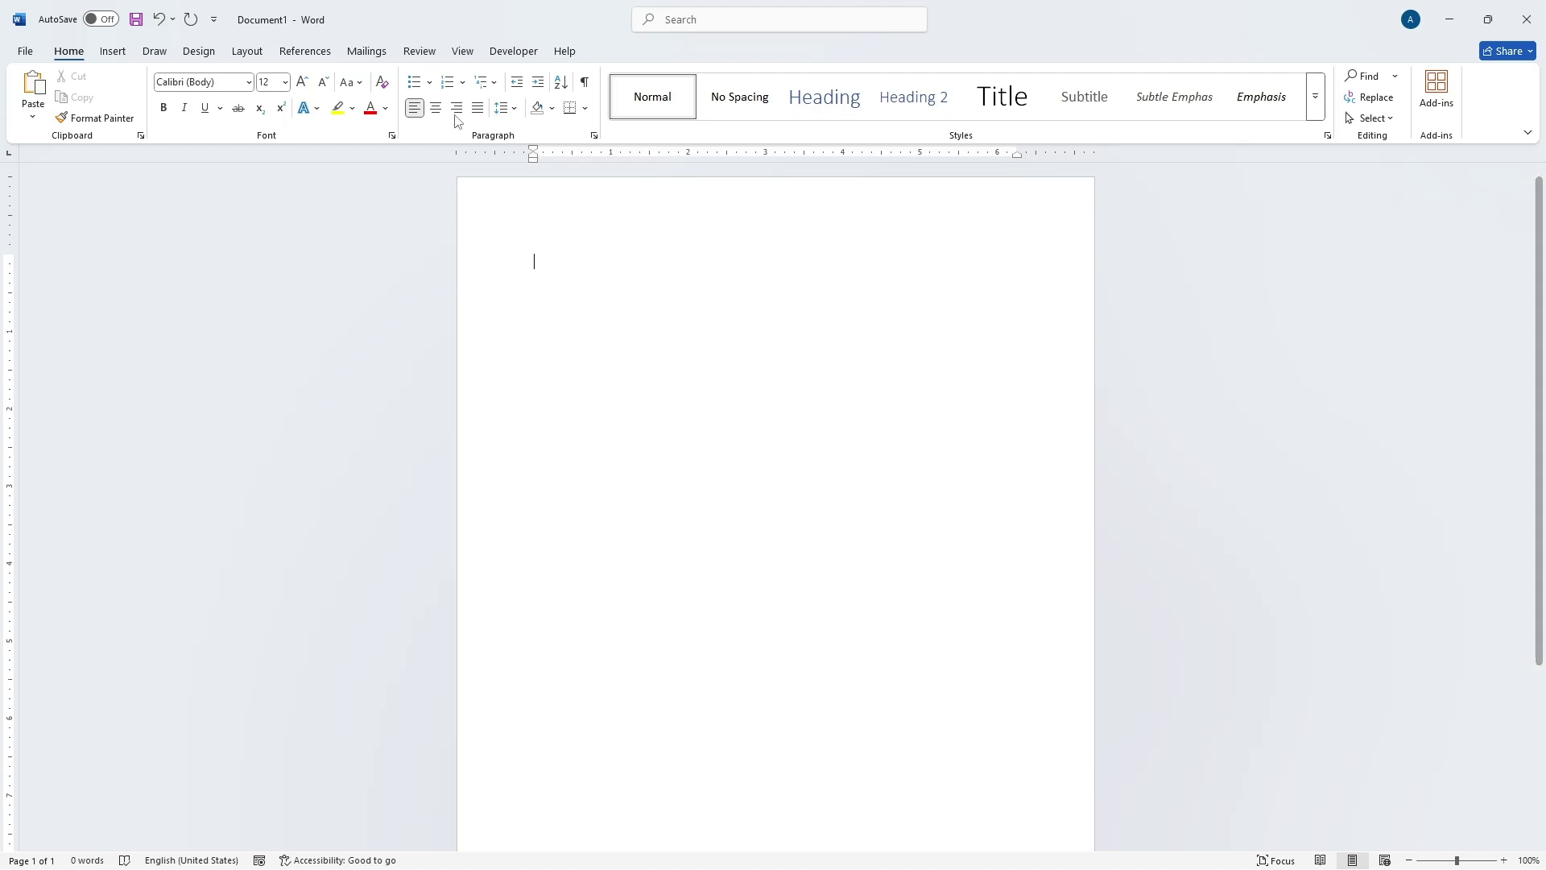
Insert an Organization Chart SmartArt from the Hierarchy category into the blank document
click(149, 66)
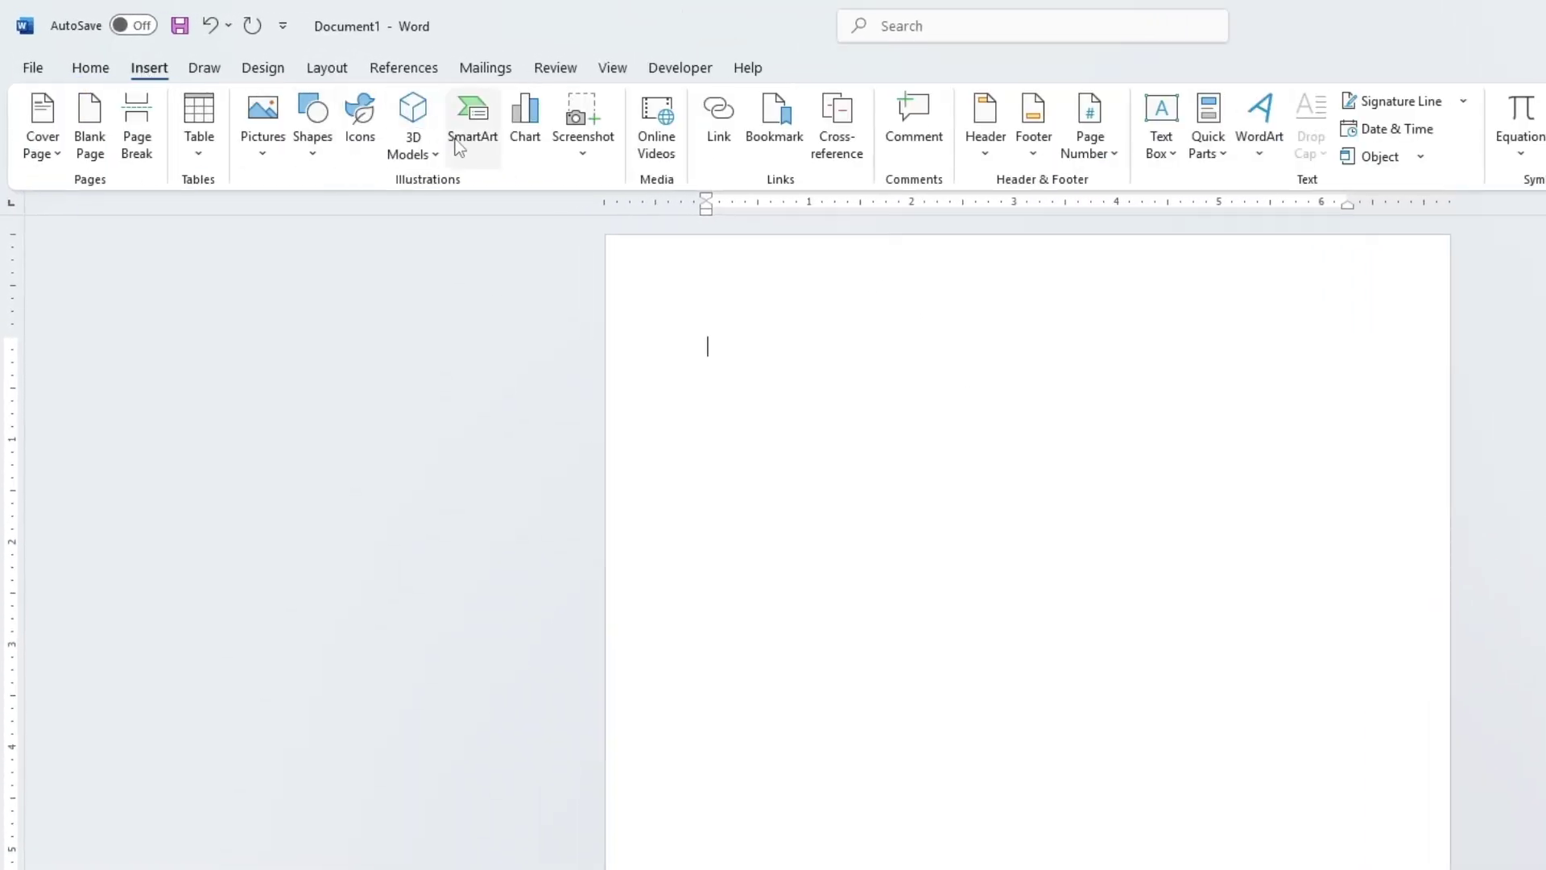
click(471, 120)
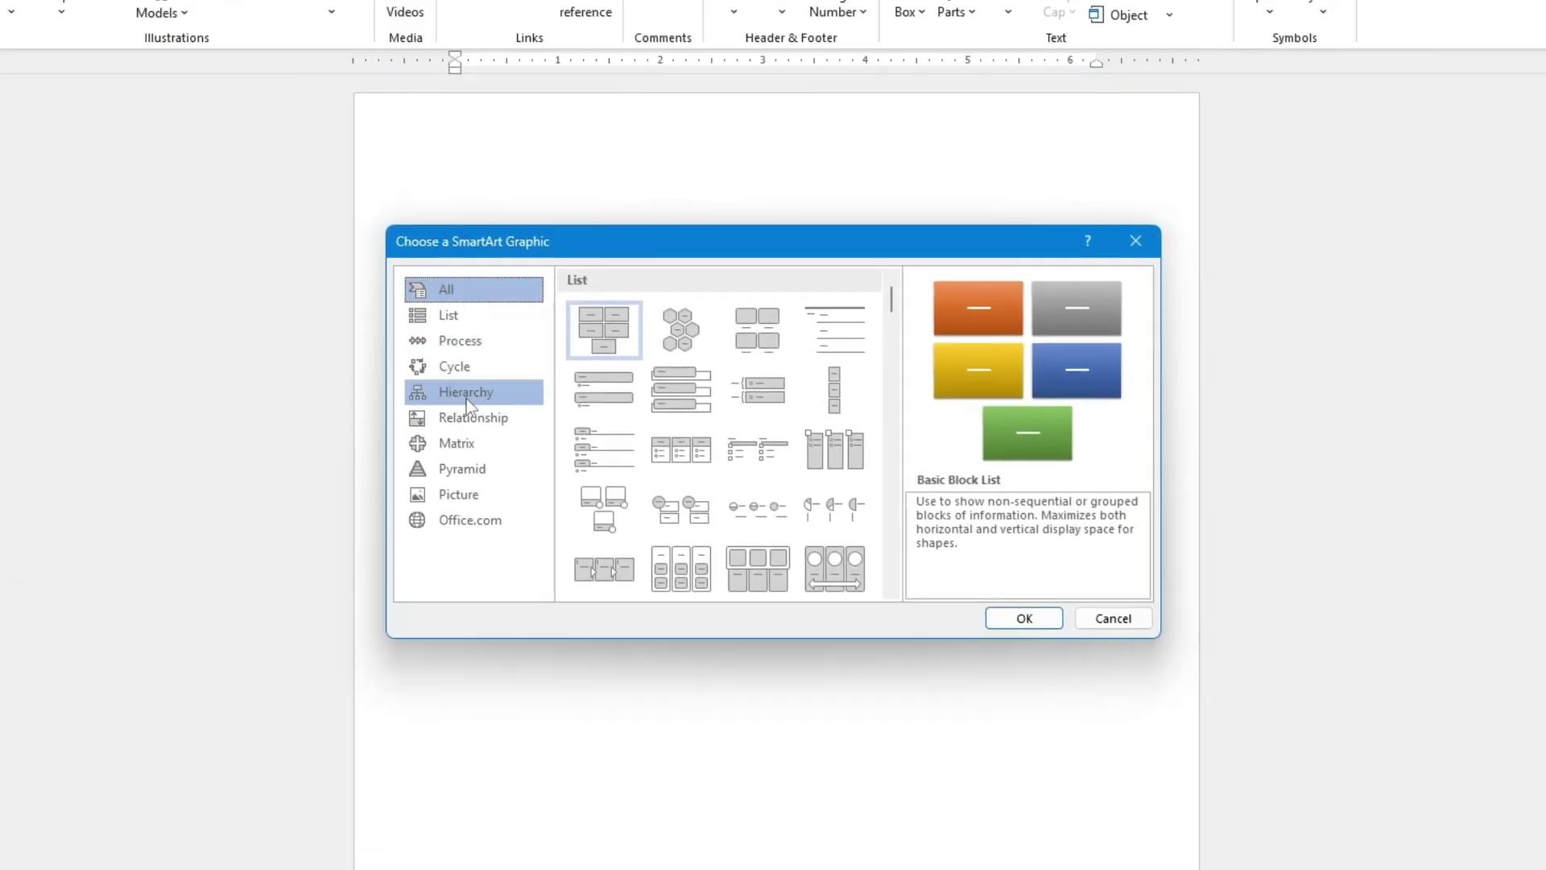
click(468, 398)
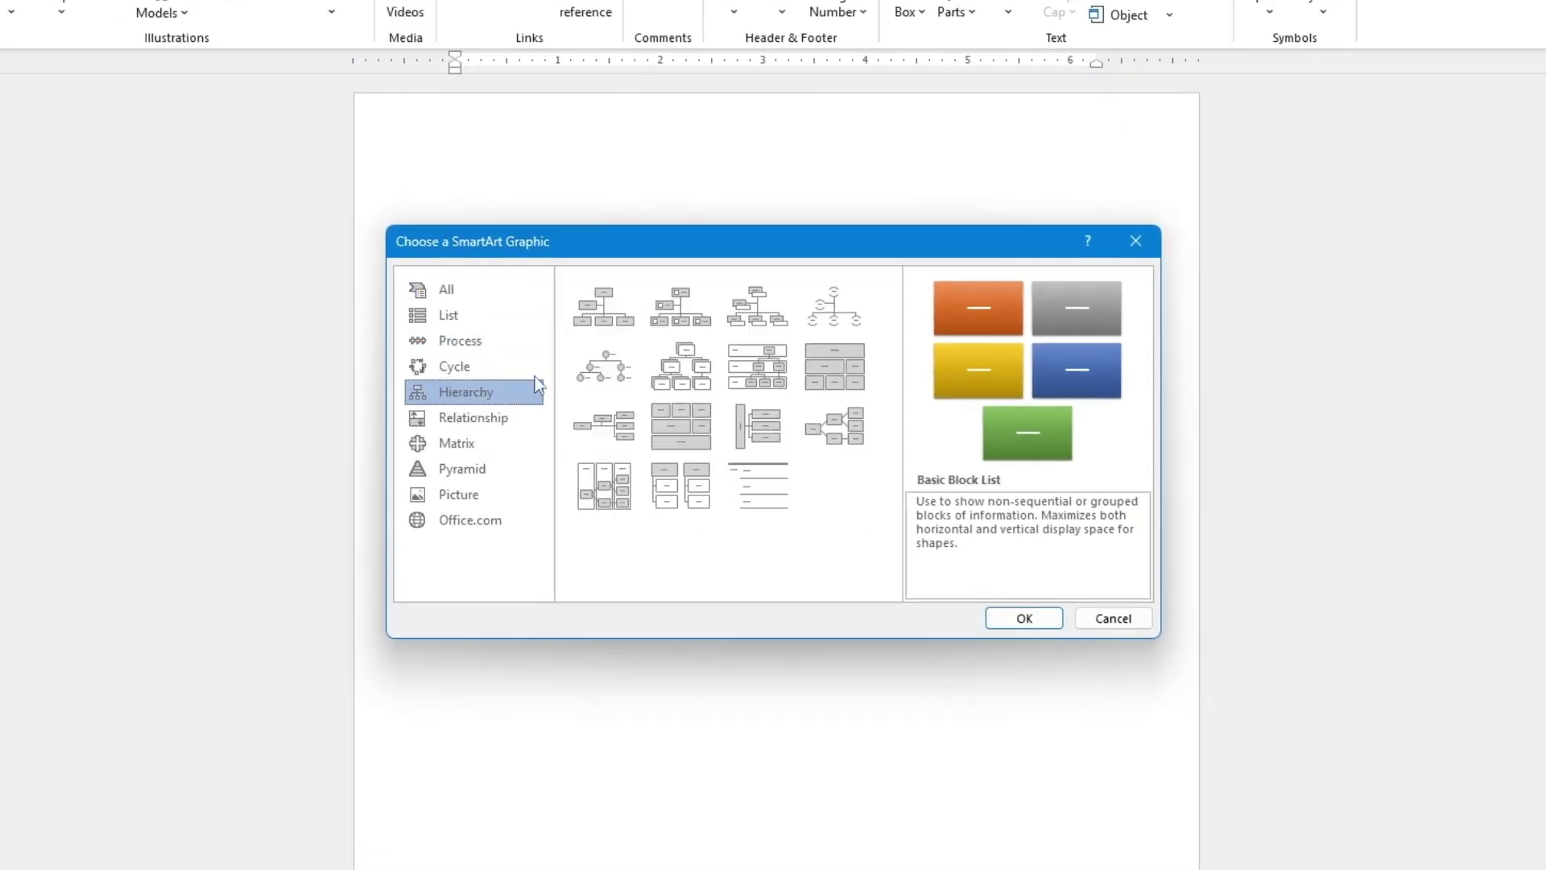
click(597, 320)
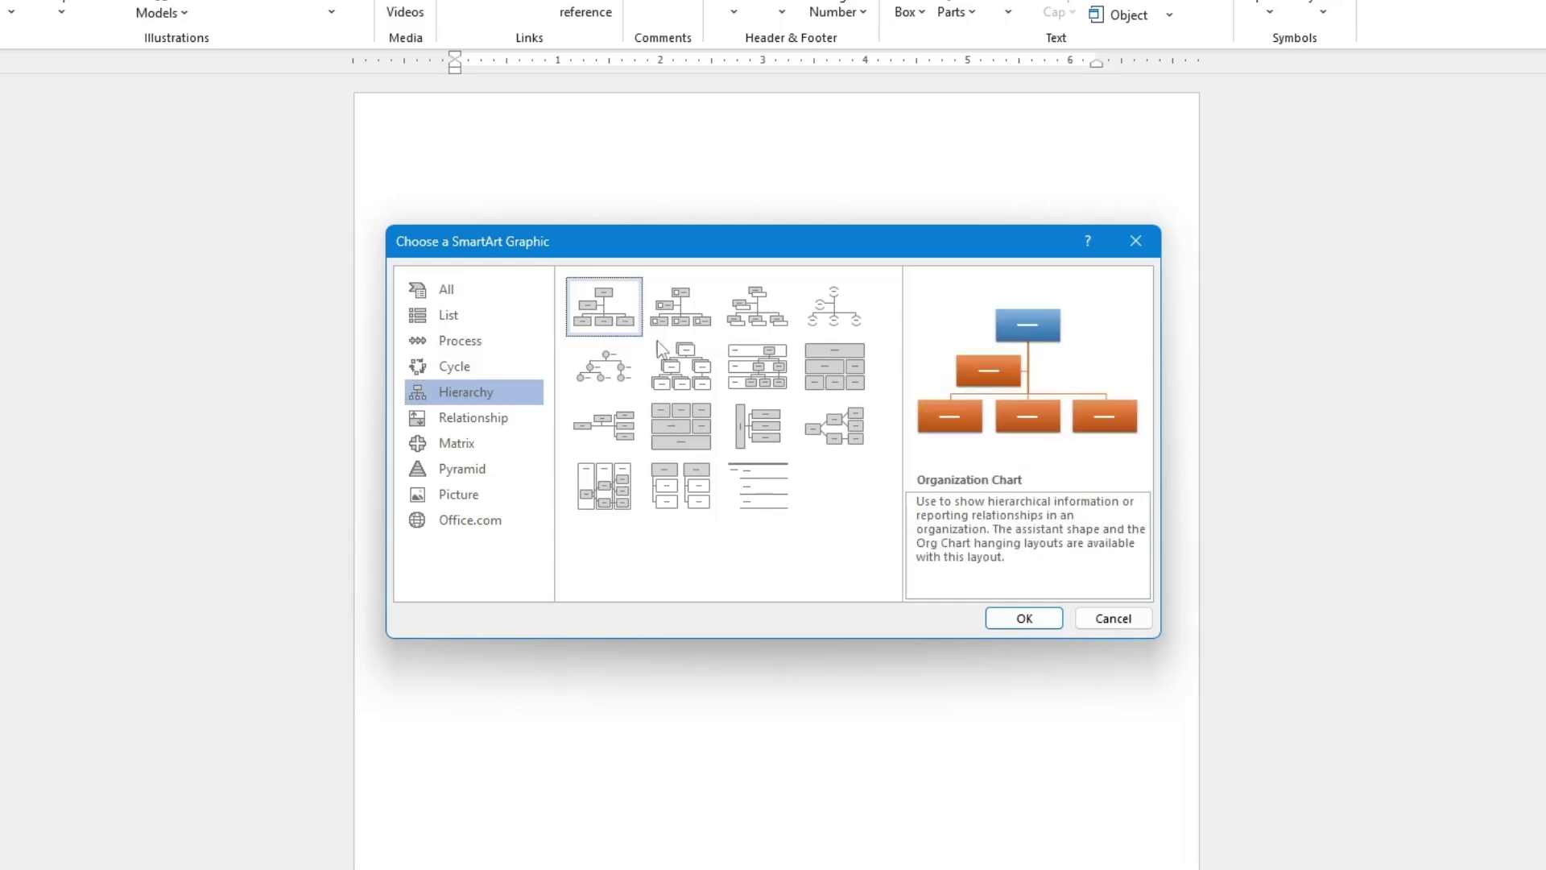
click(1024, 616)
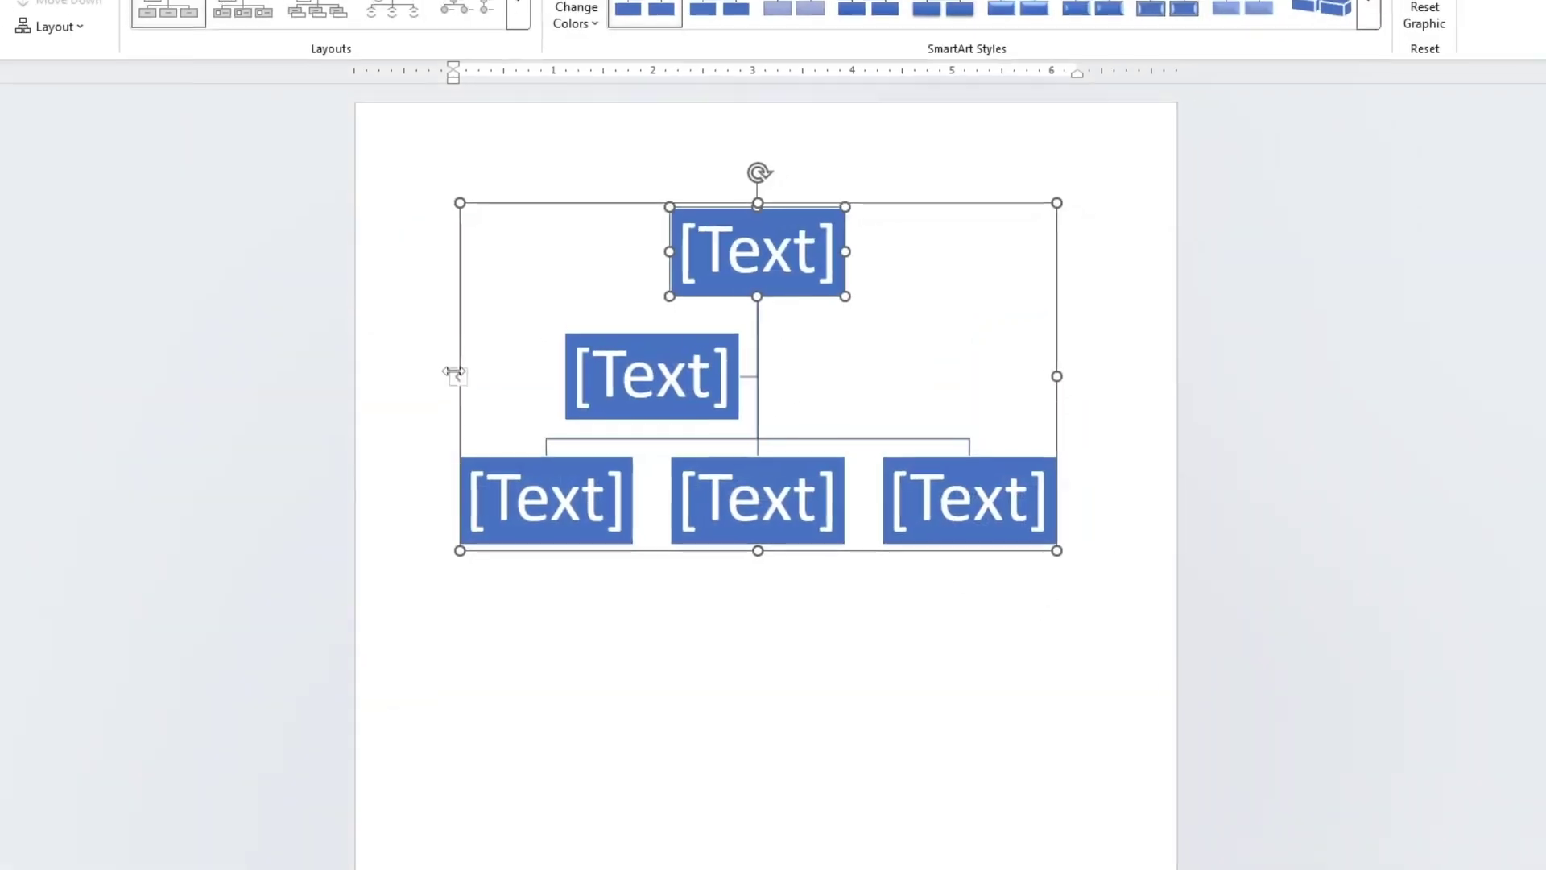
Remove the extra placeholder boxes from the org chart via the text pane
click(459, 375)
click(336, 351)
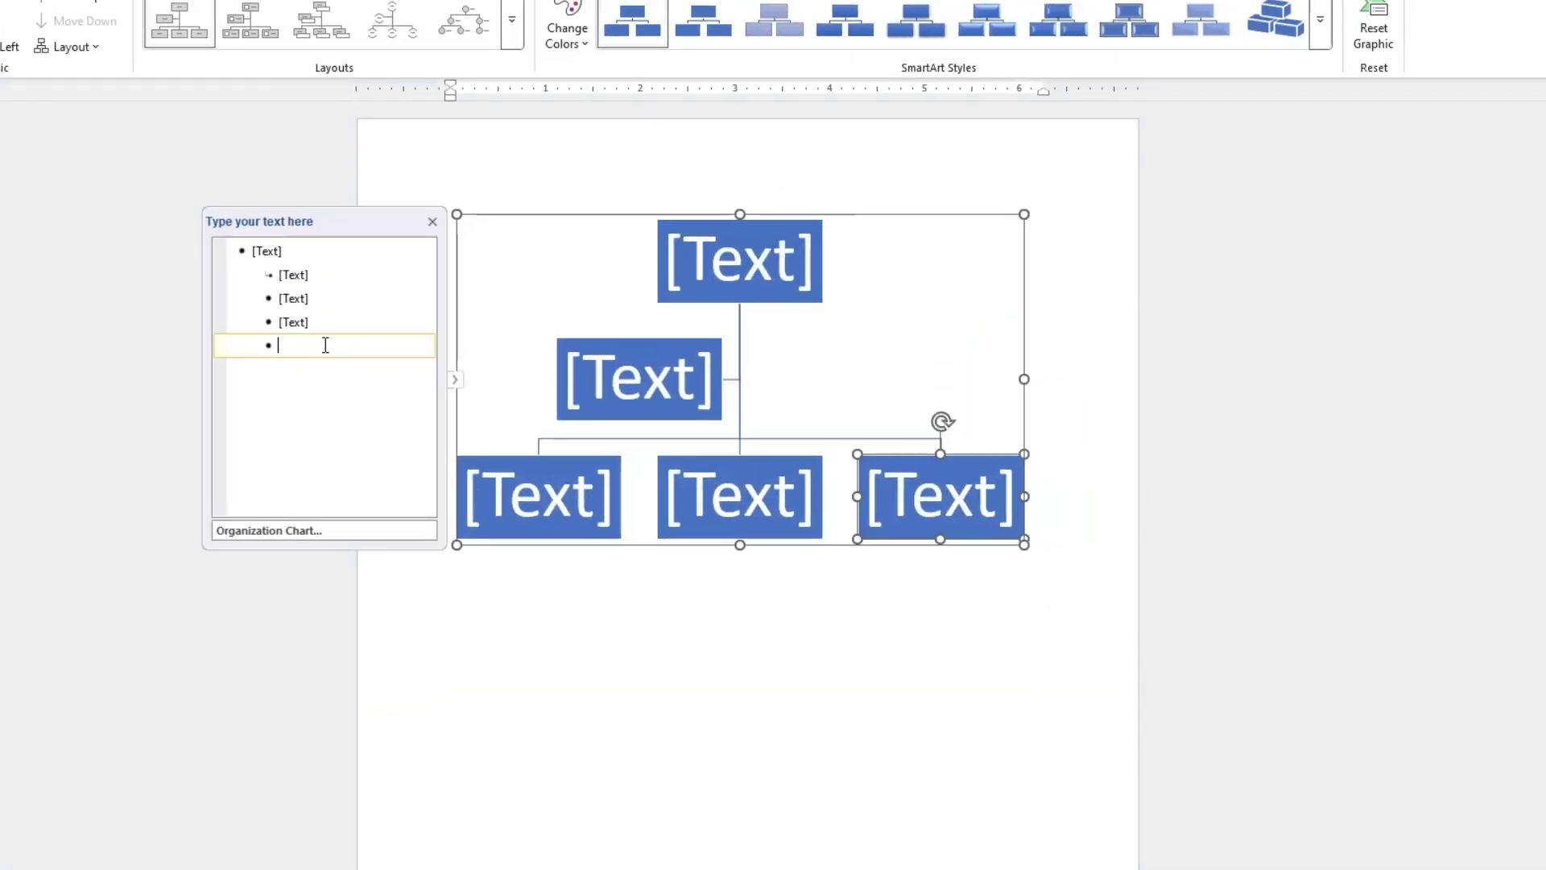
key(BackSpace)
key(BackSpace)
key(BackSpace)
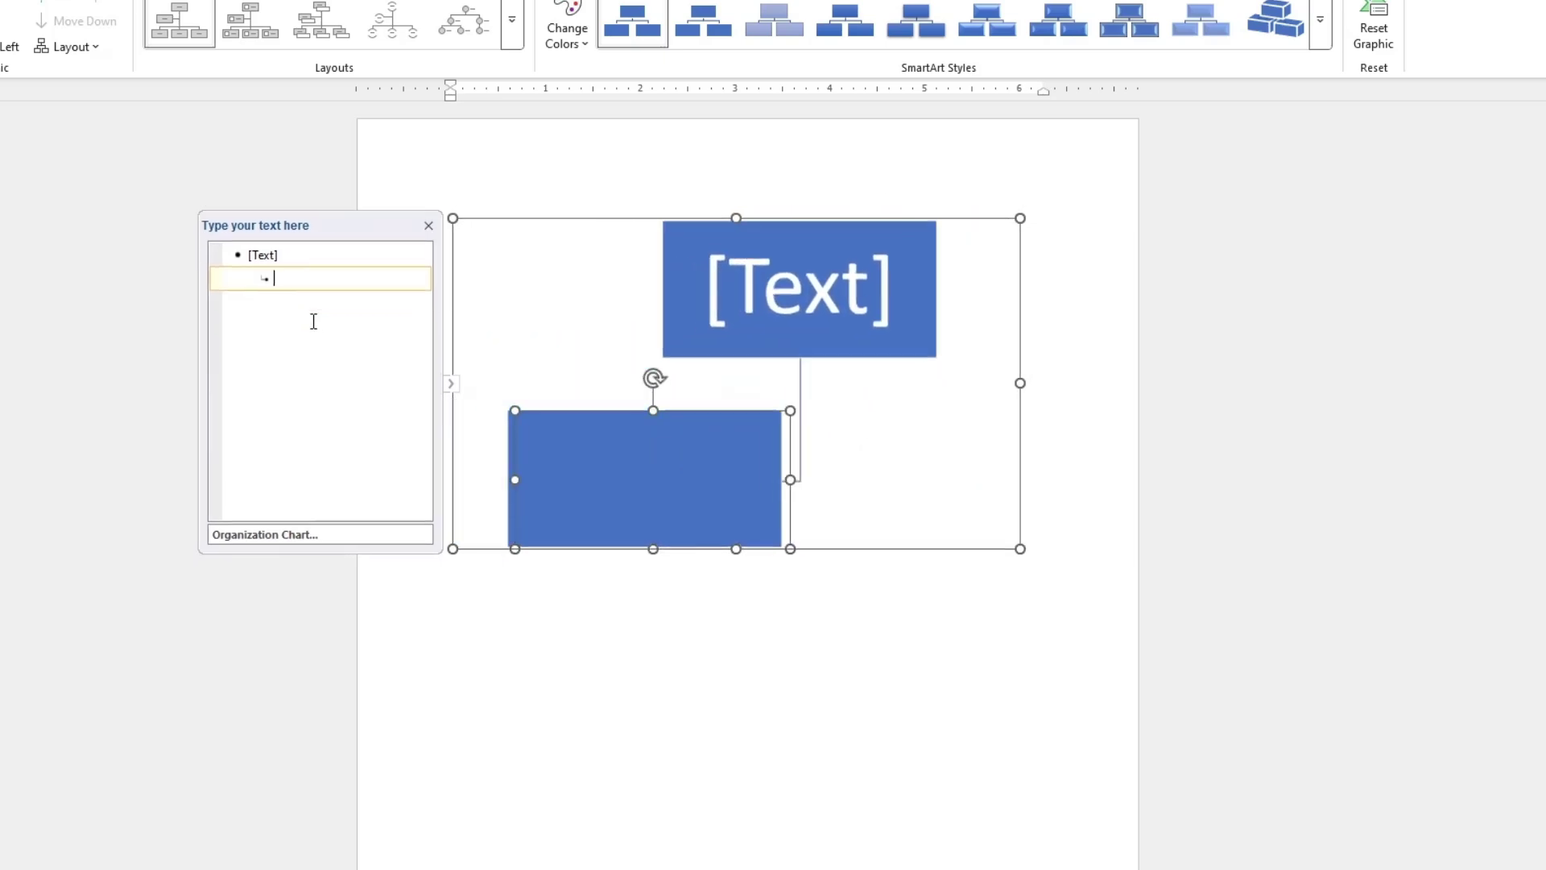
key(BackSpace)
key(BackSpace)
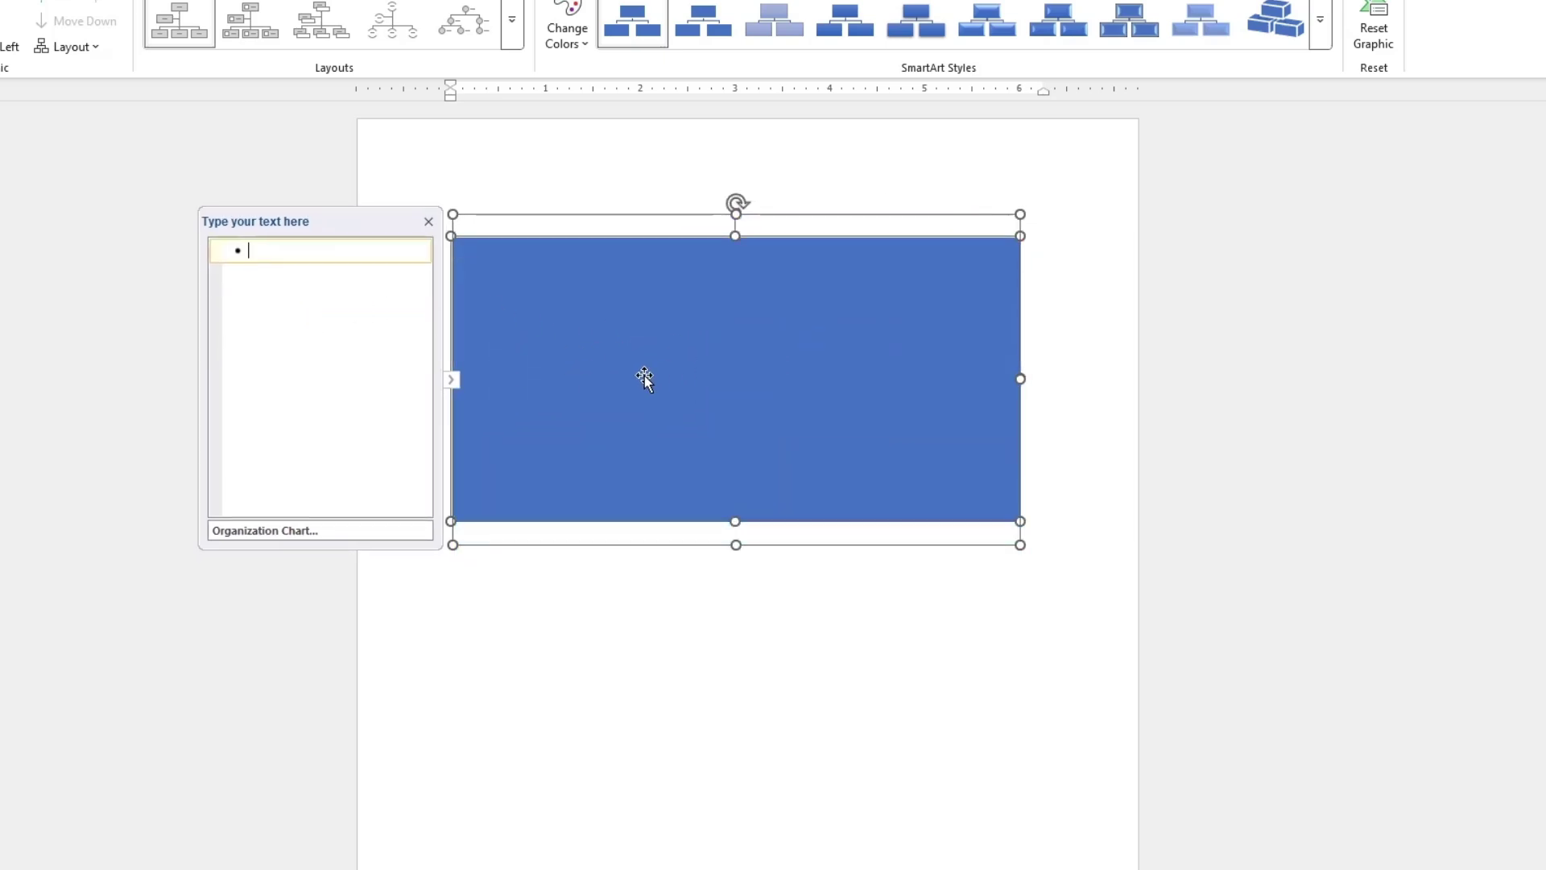
Label the top box START and add one empty child box beneath it
click(649, 376)
text(START)
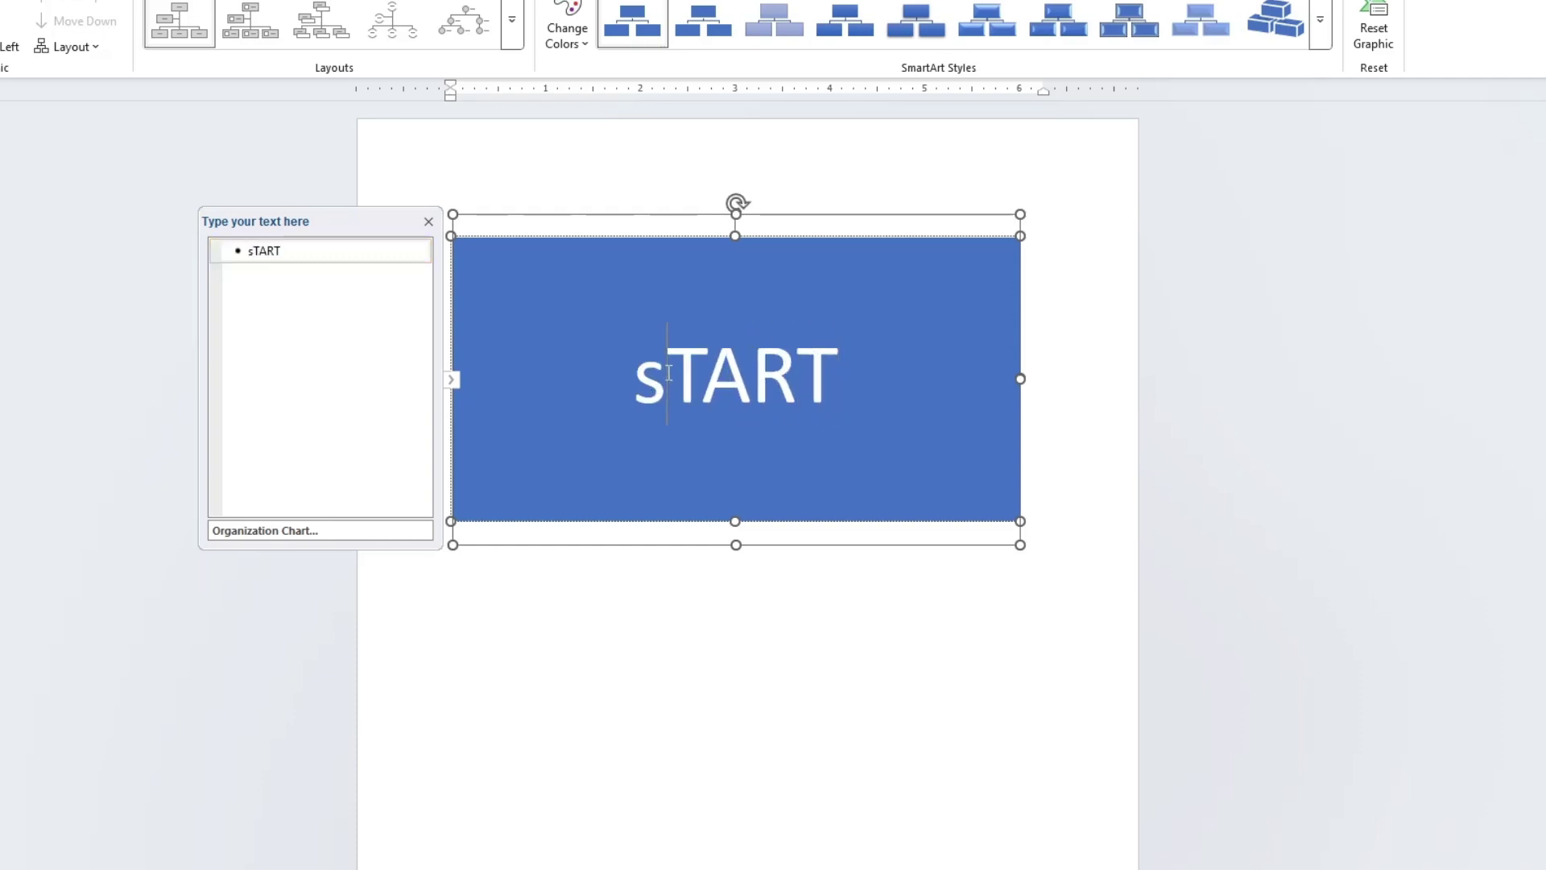
key(BackSpace)
text(S)
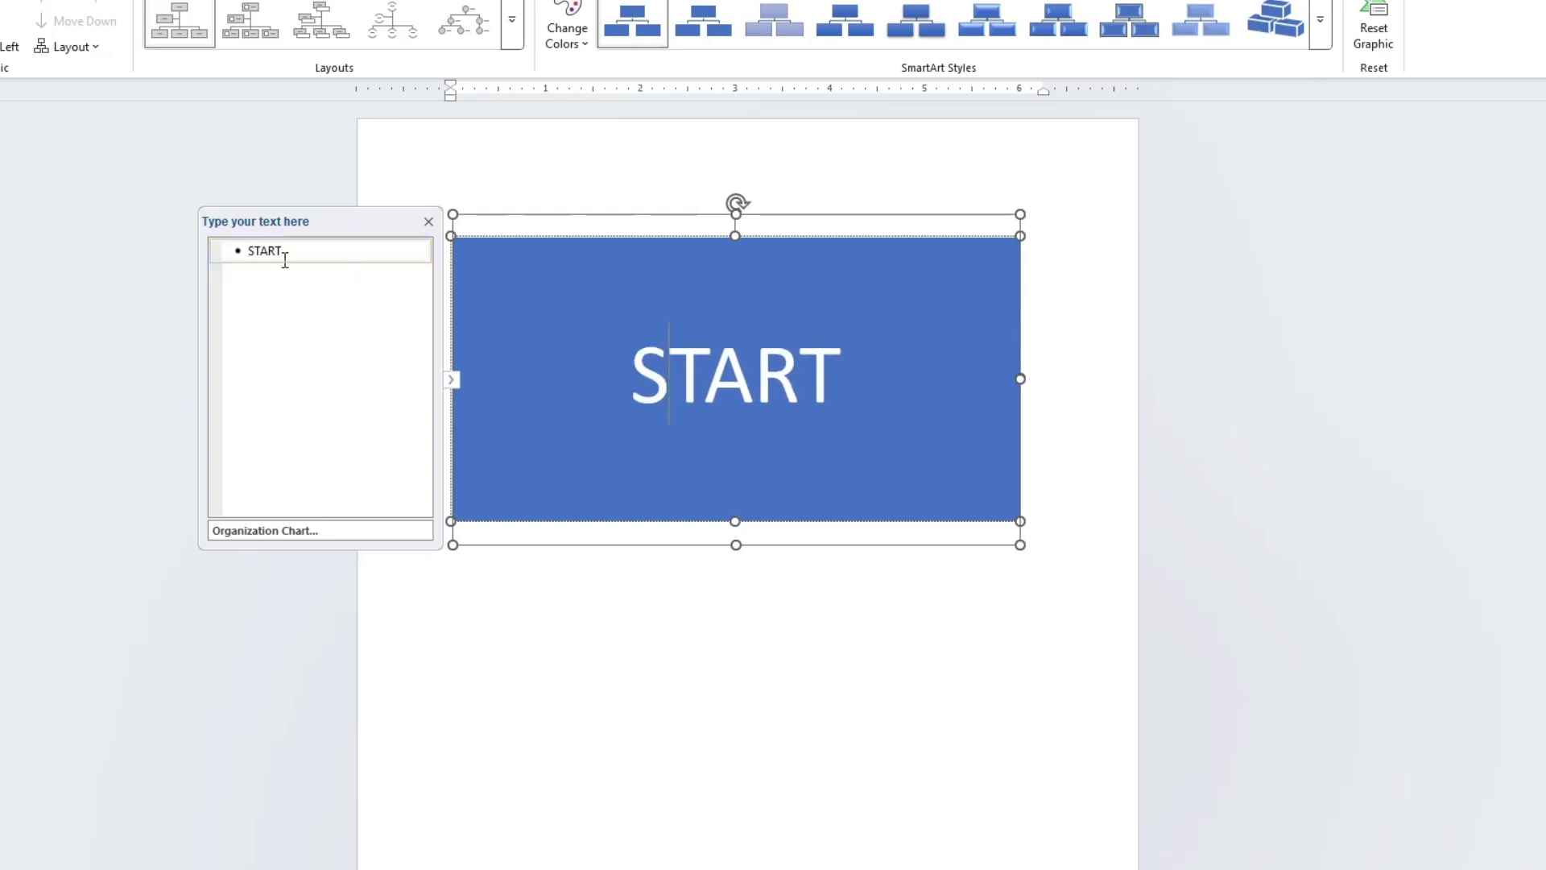
click(287, 254)
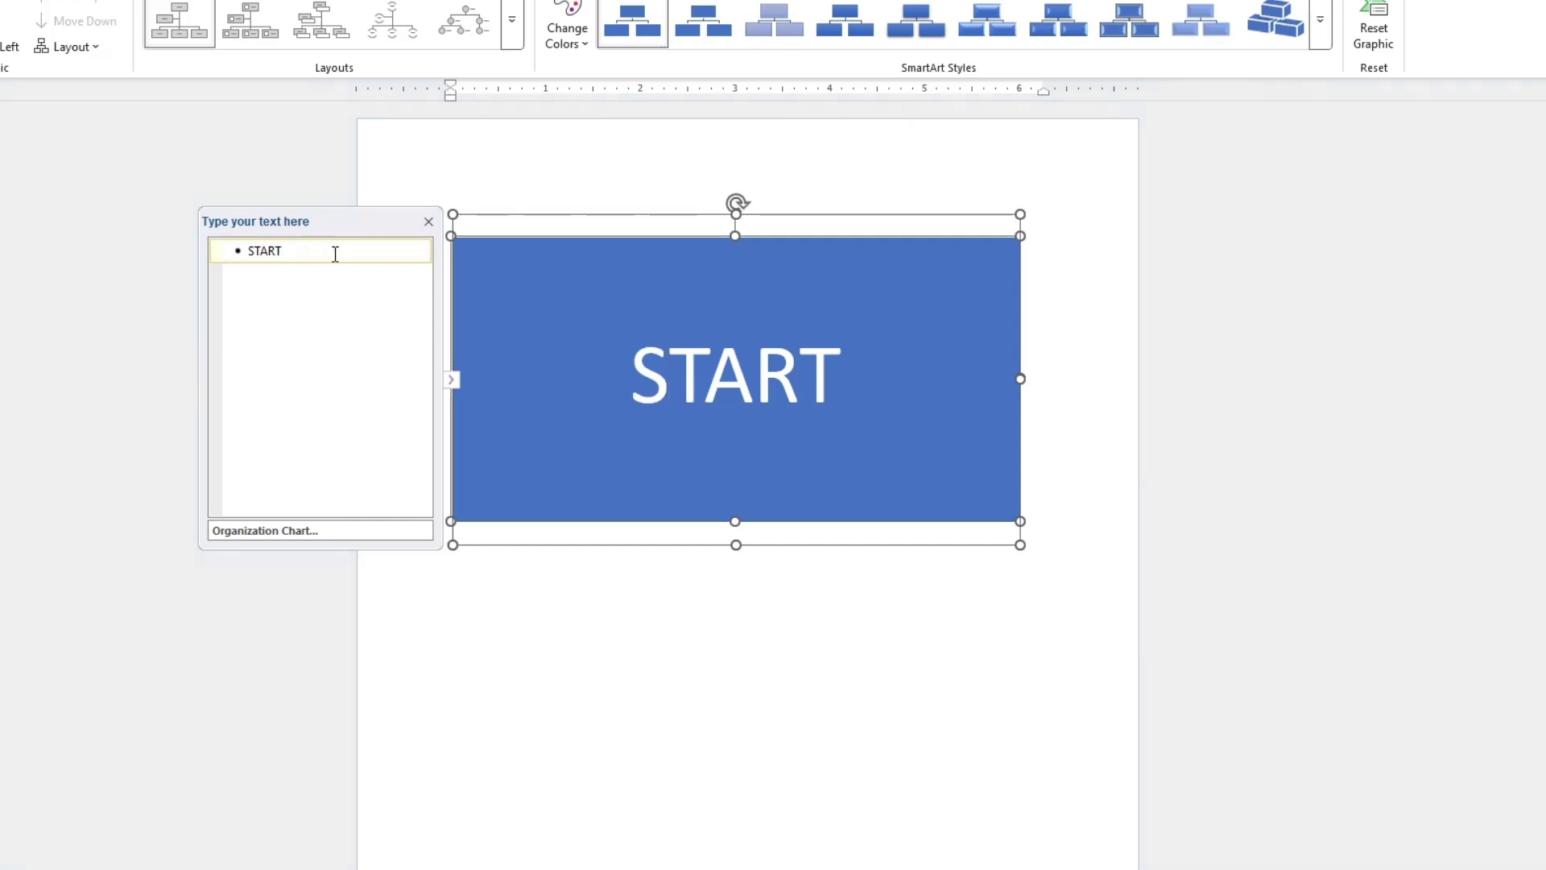
key(Return)
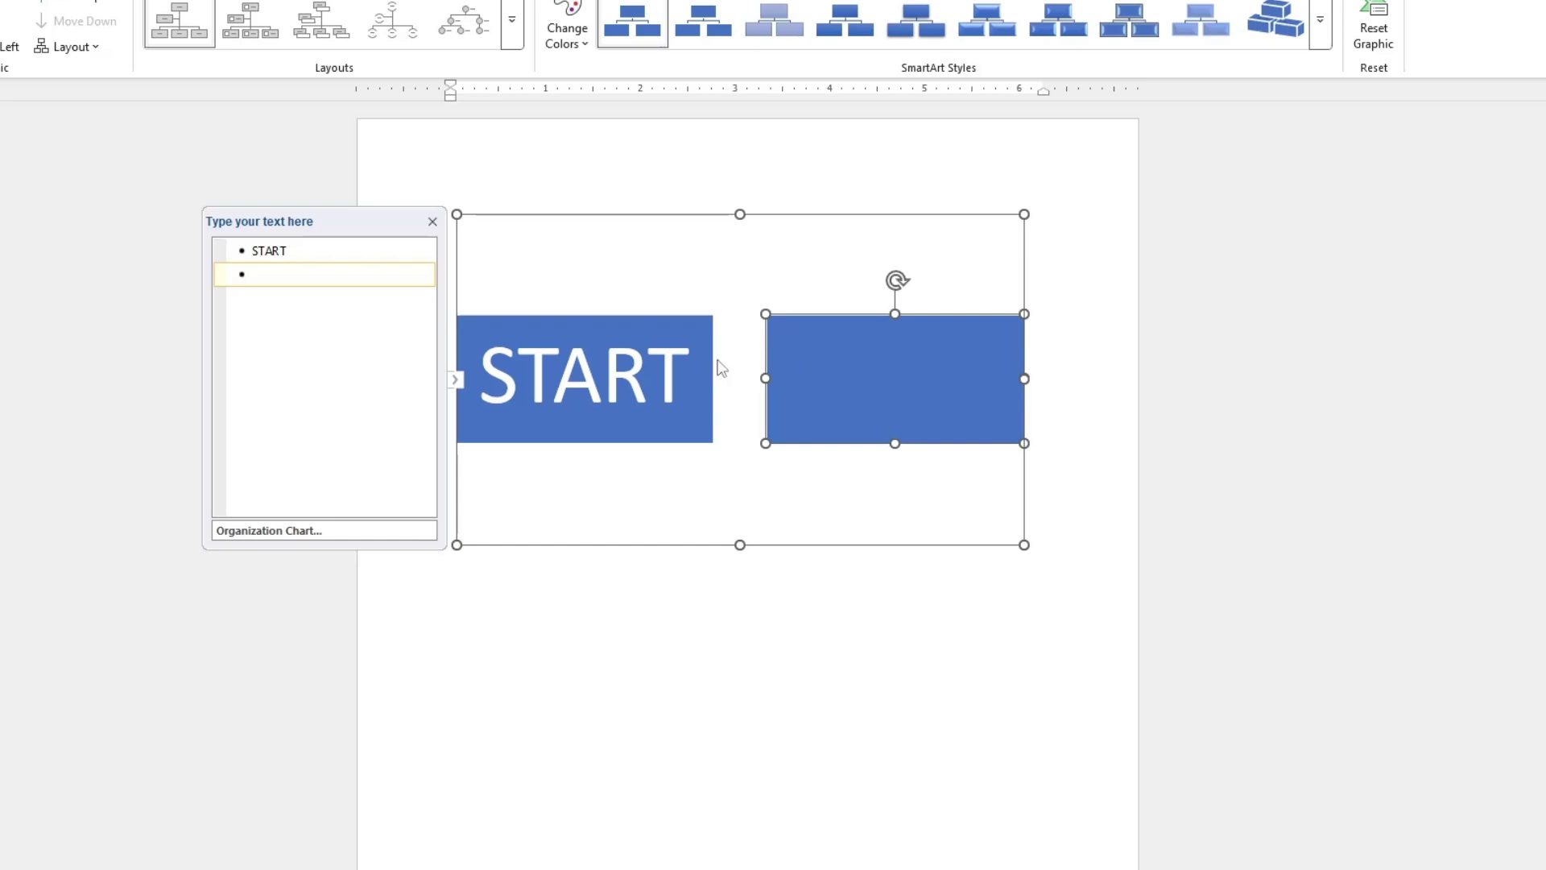
key(Tab)
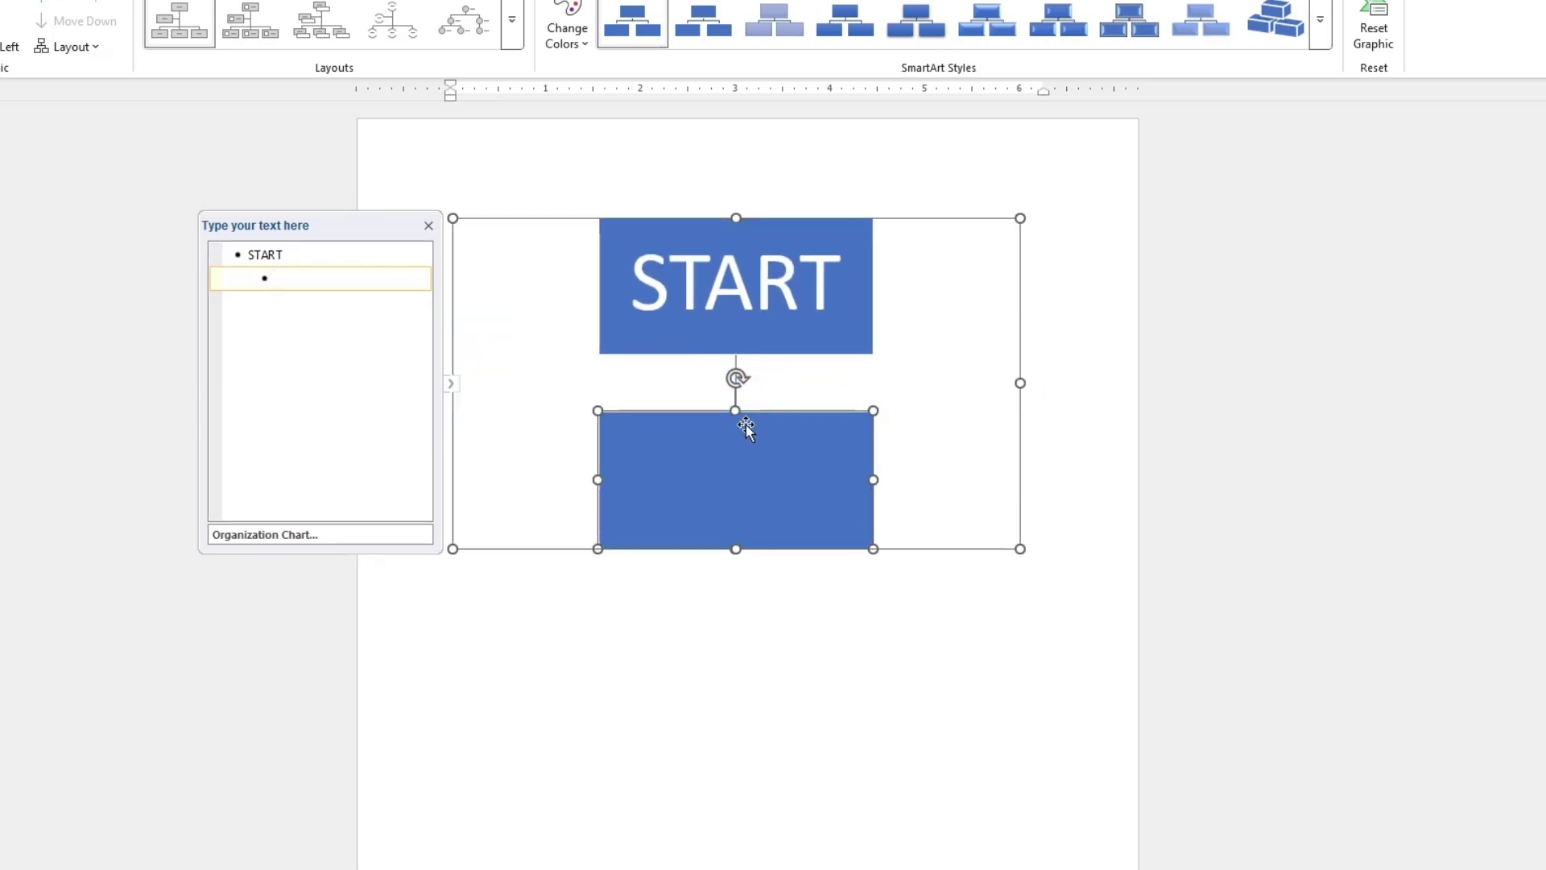
Label the lower box GRIND THE COFEE and add a NO child box beneath it
click(738, 471)
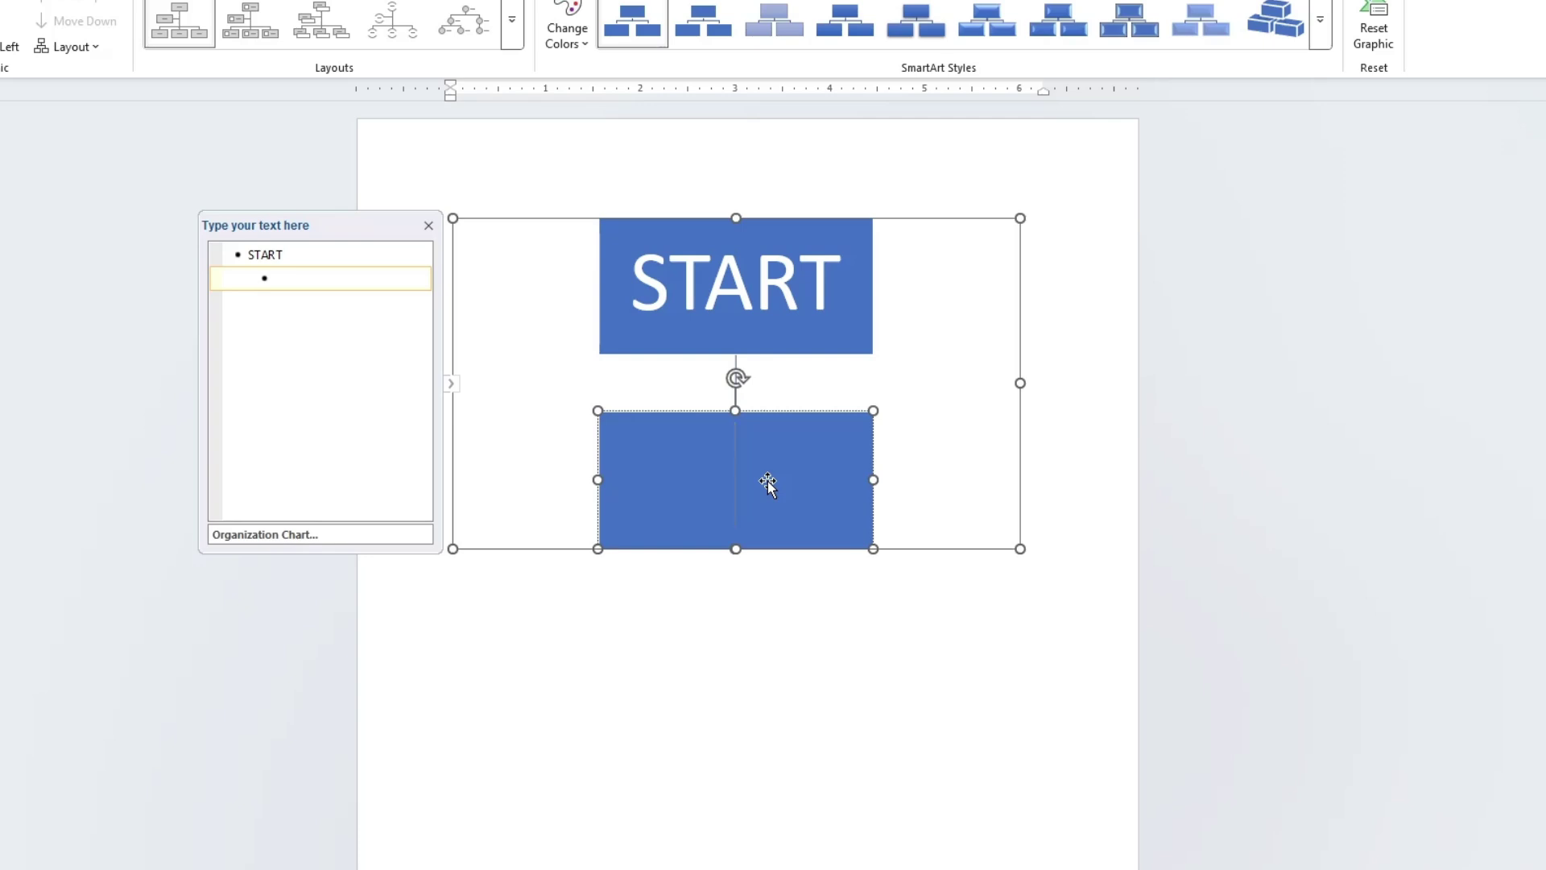
text(gRIND)
key(BackSpace)
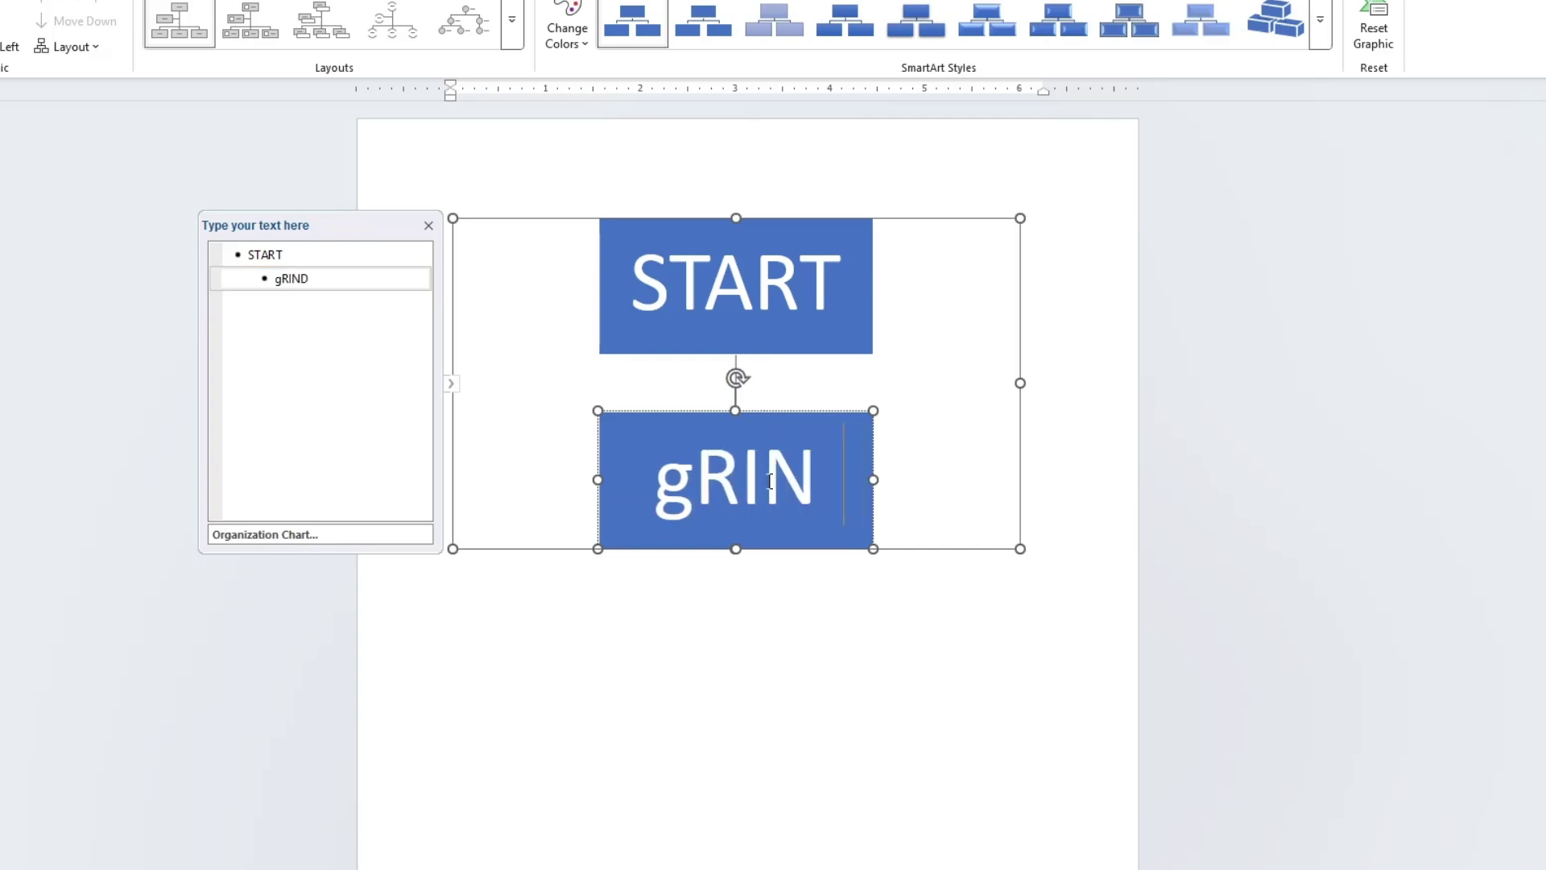
key(BackSpace)
key(BackSpace)
key(BackSpace)
text(GRIND THE COFEE)
key(Return)
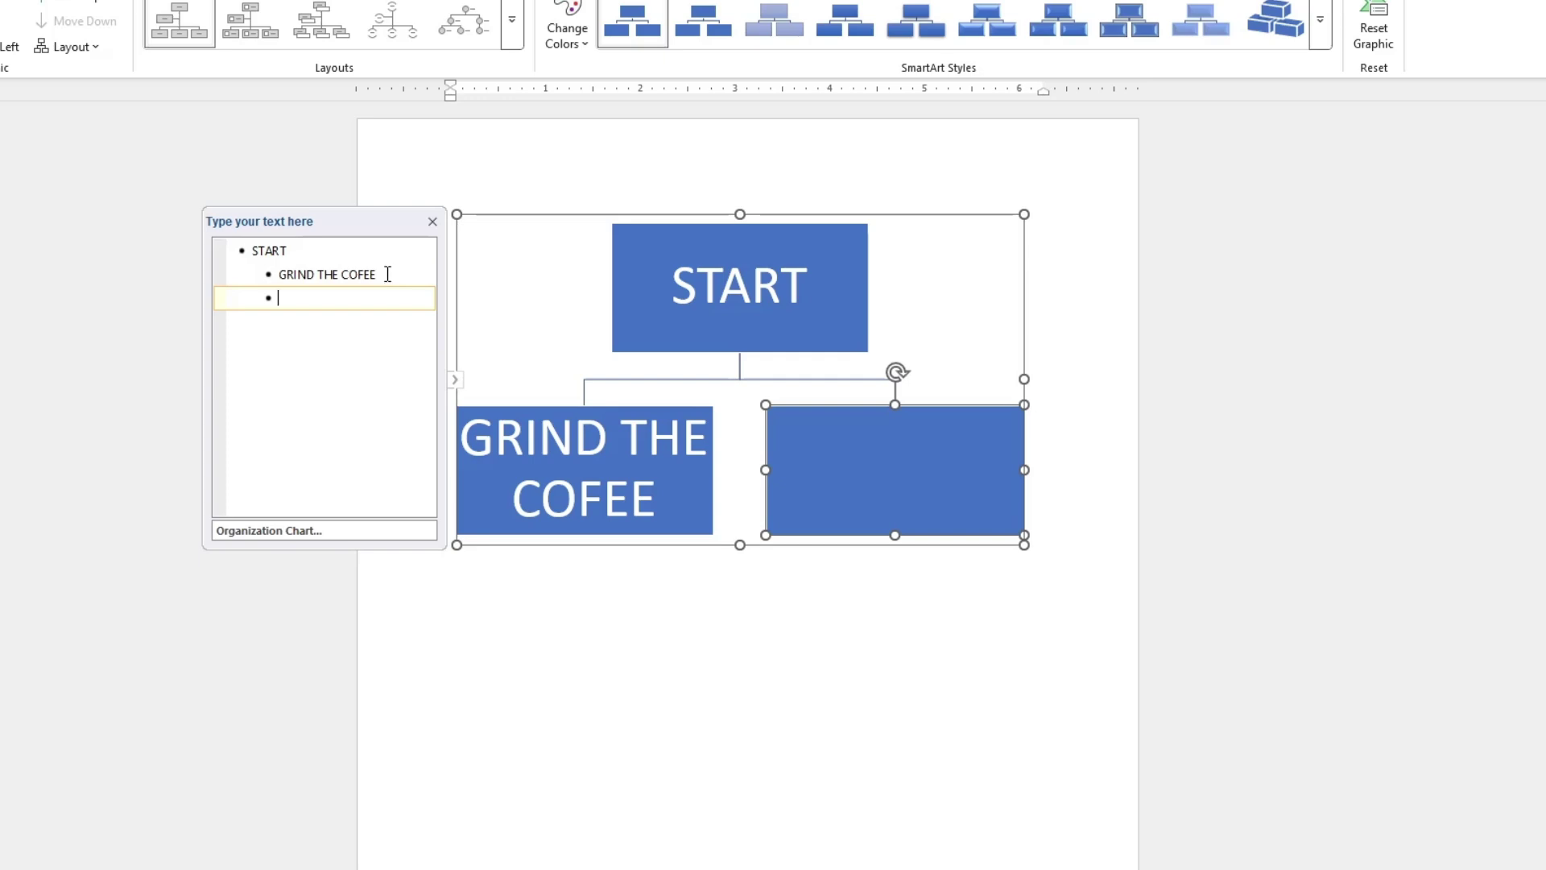
key(Tab)
click(726, 496)
text(YES)
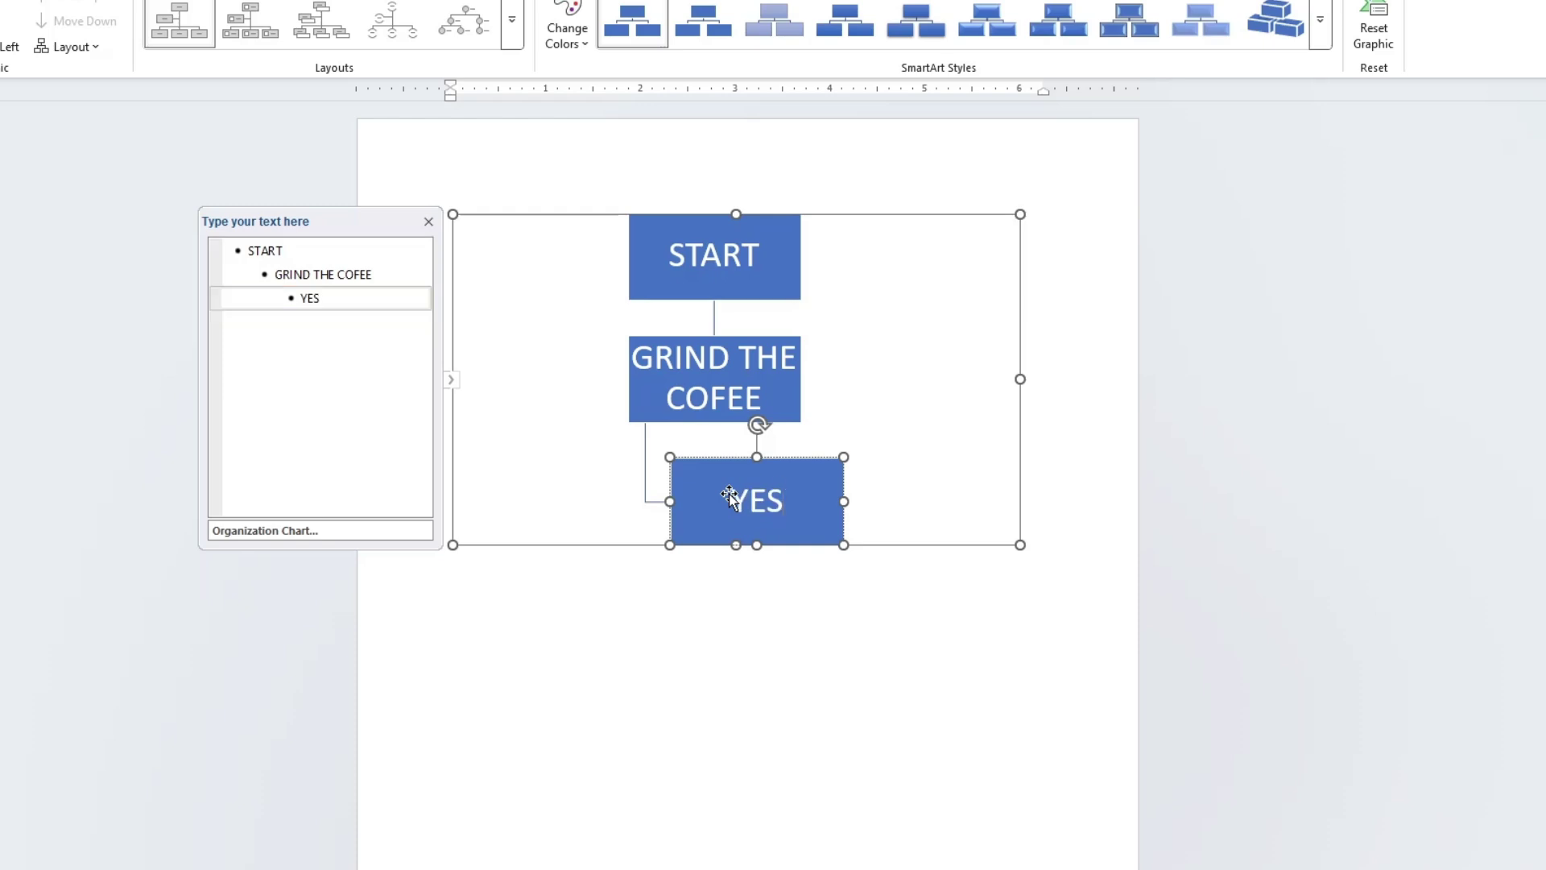
Add a YES box under GRIND THE COFEE and an empty step box under each of NO and YES
click(346, 298)
key(Return)
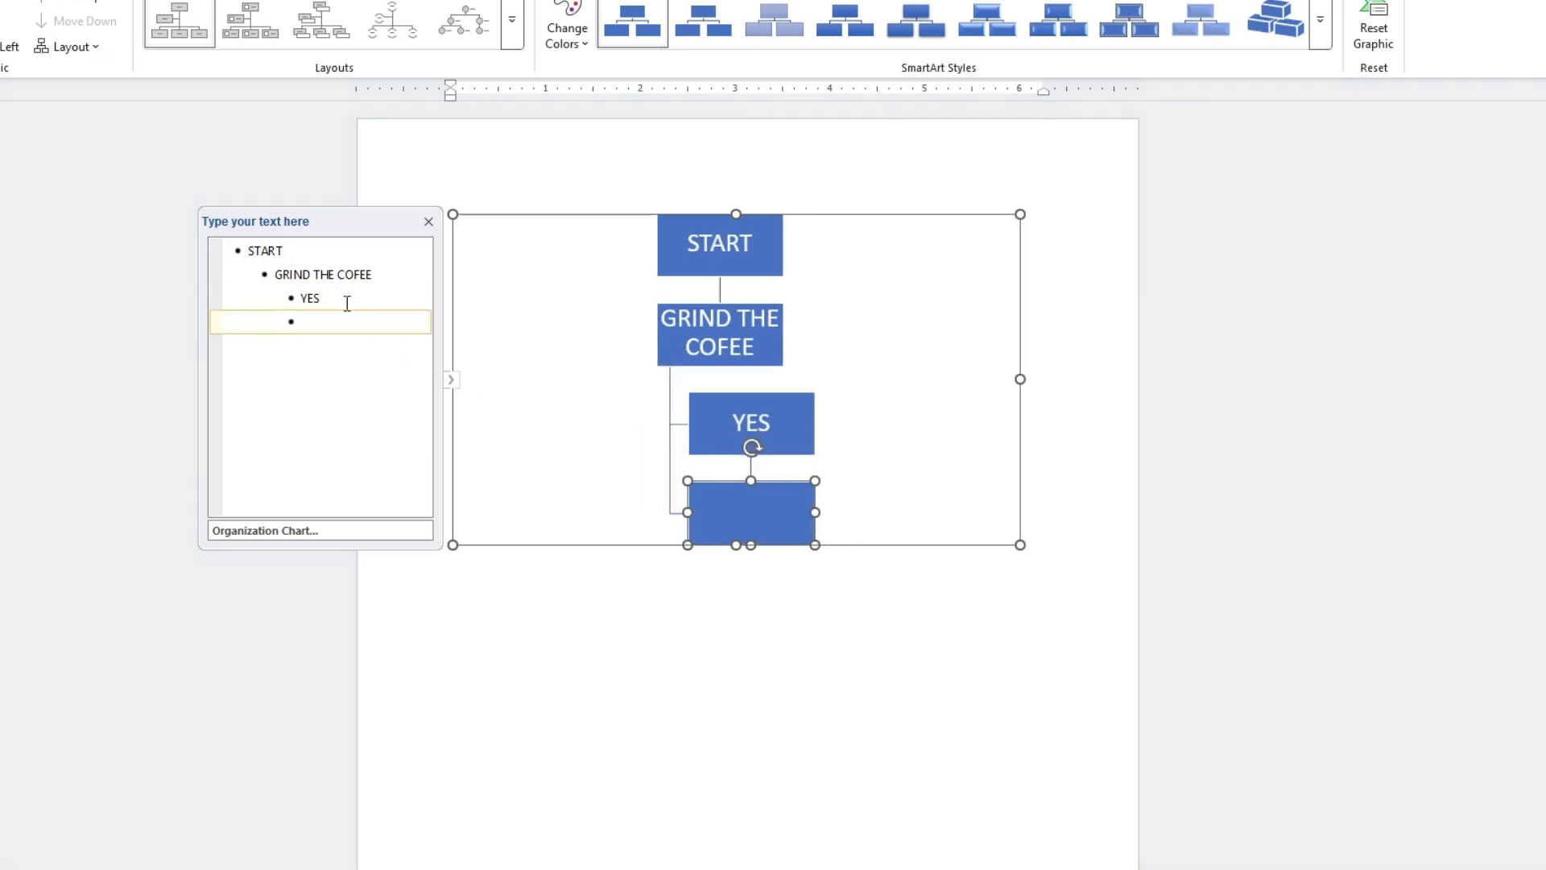
key(Tab)
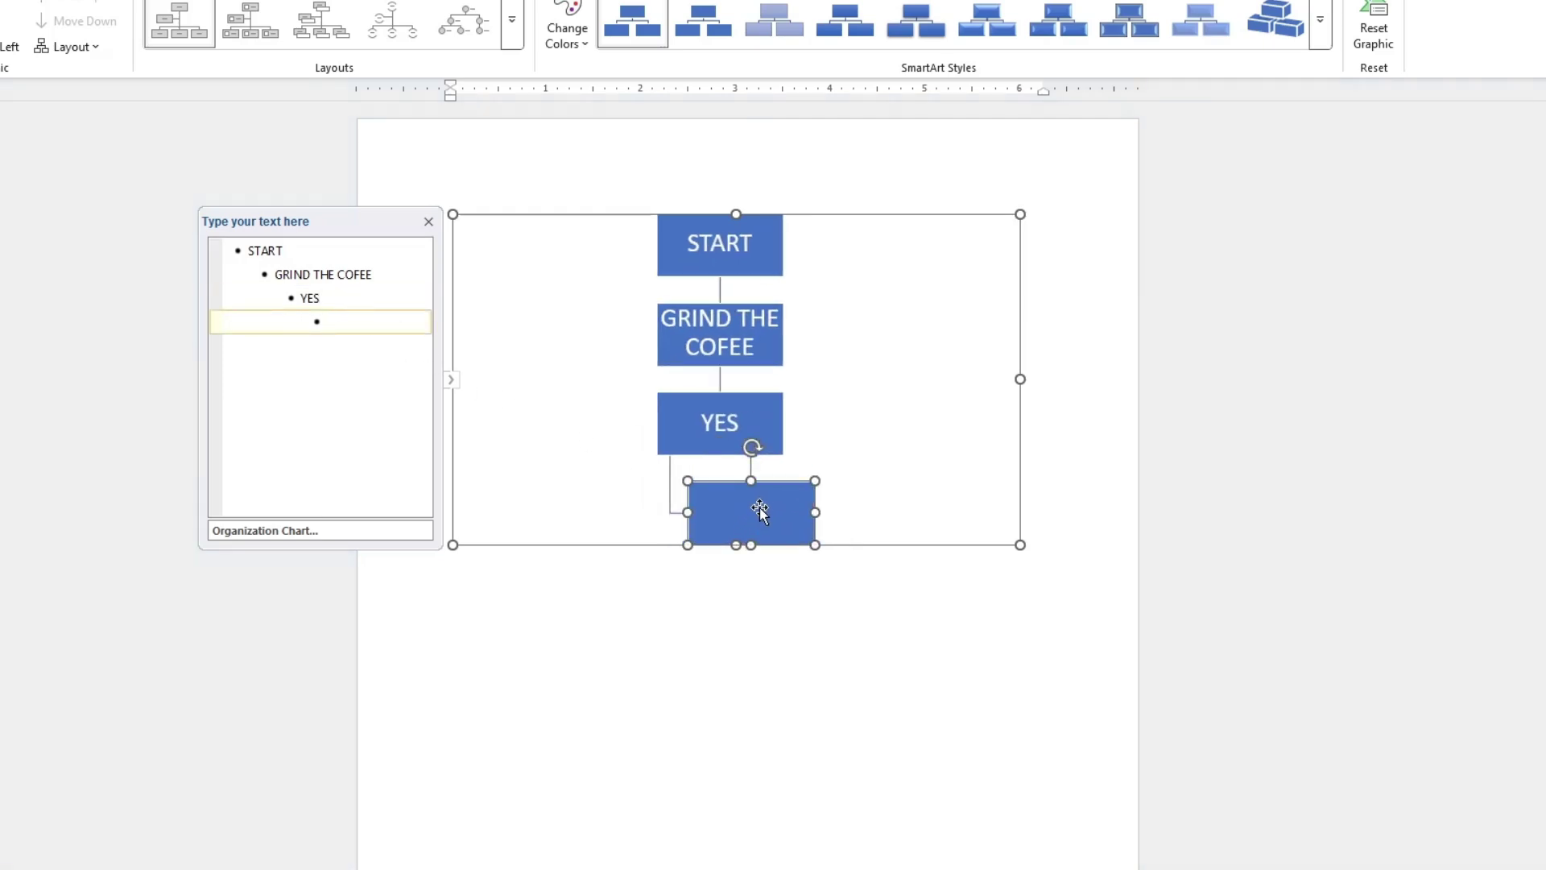
click(760, 507)
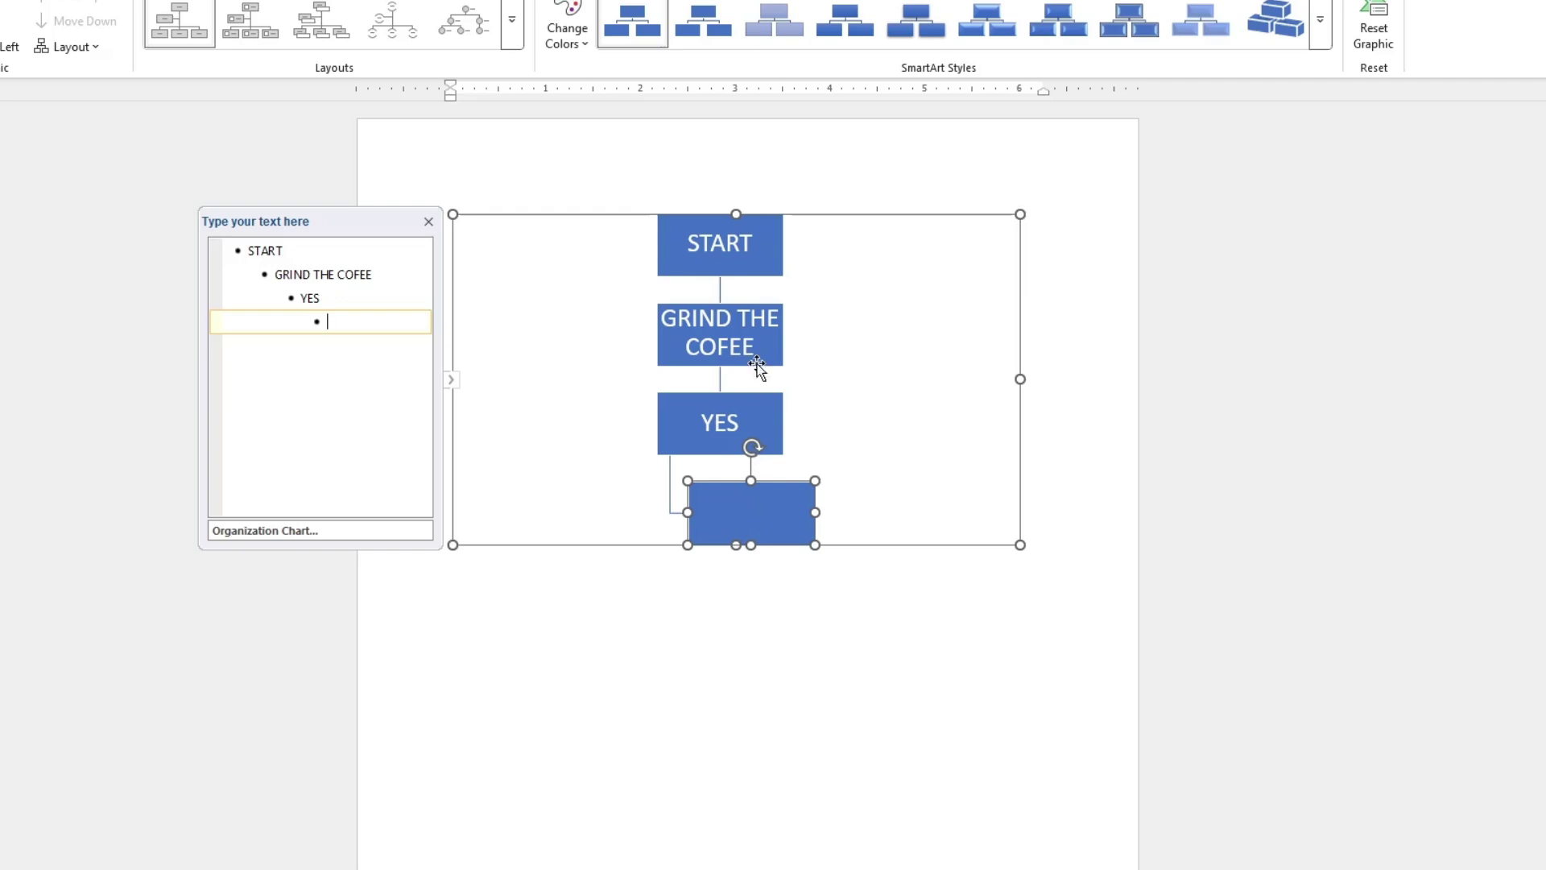
click(378, 273)
key(Return)
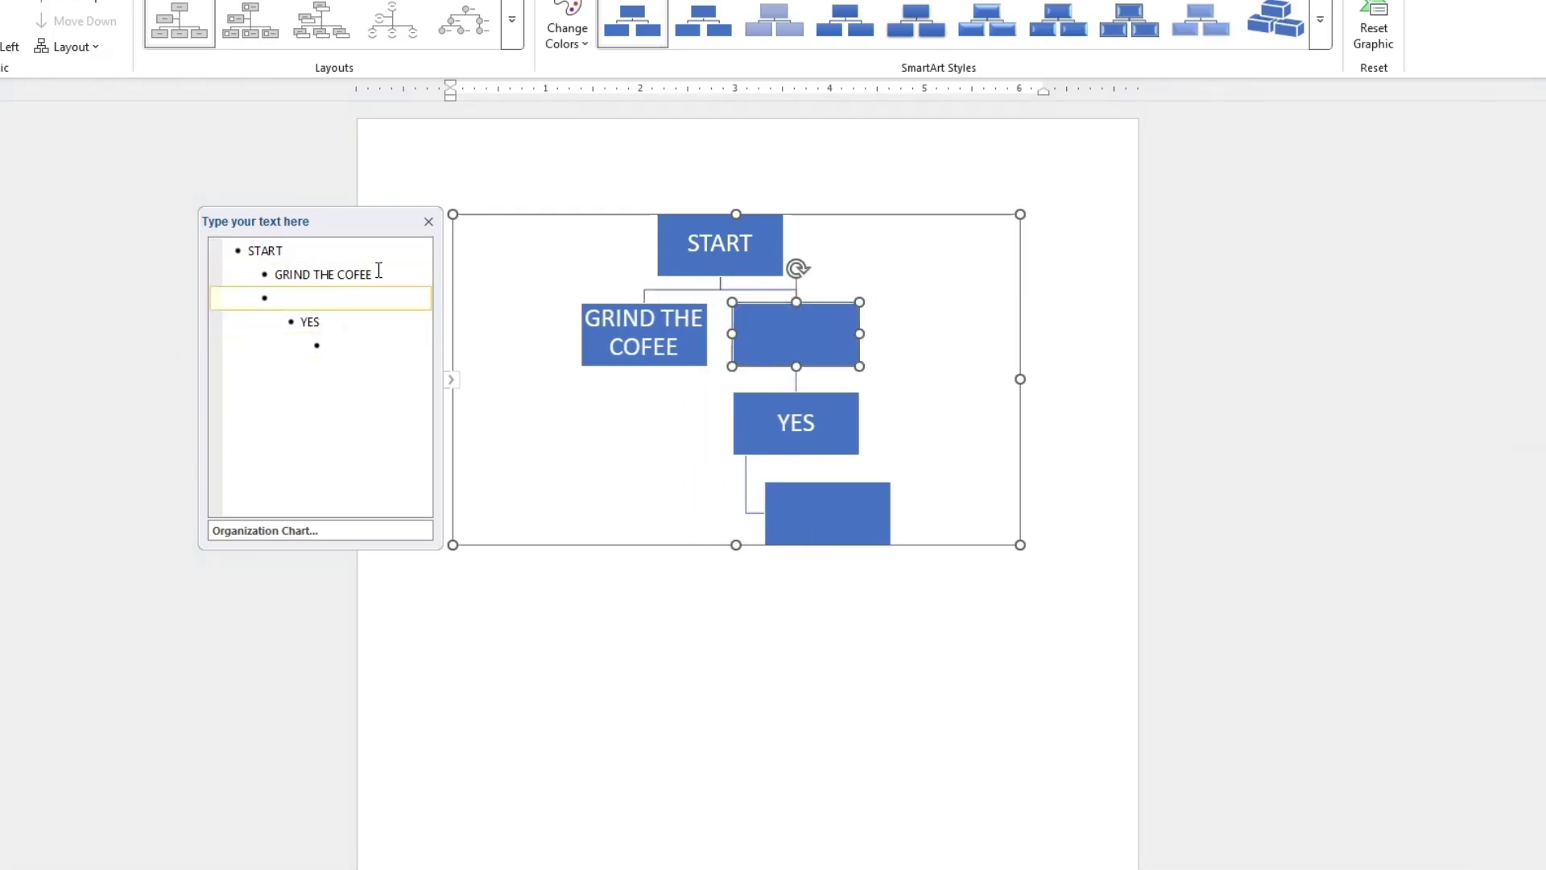
key(Tab)
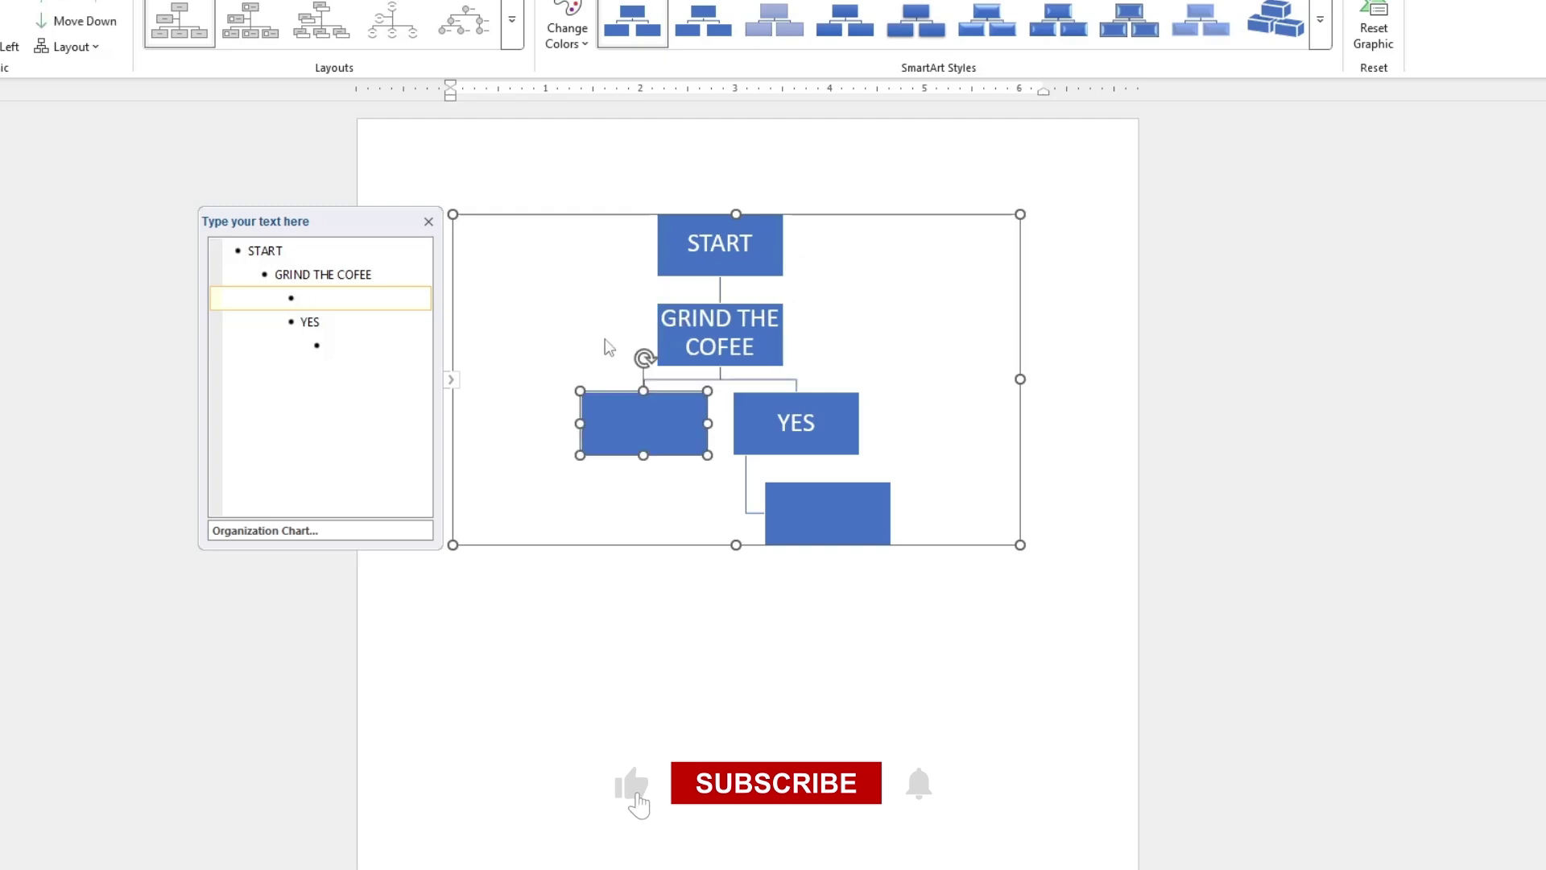
text(NO)
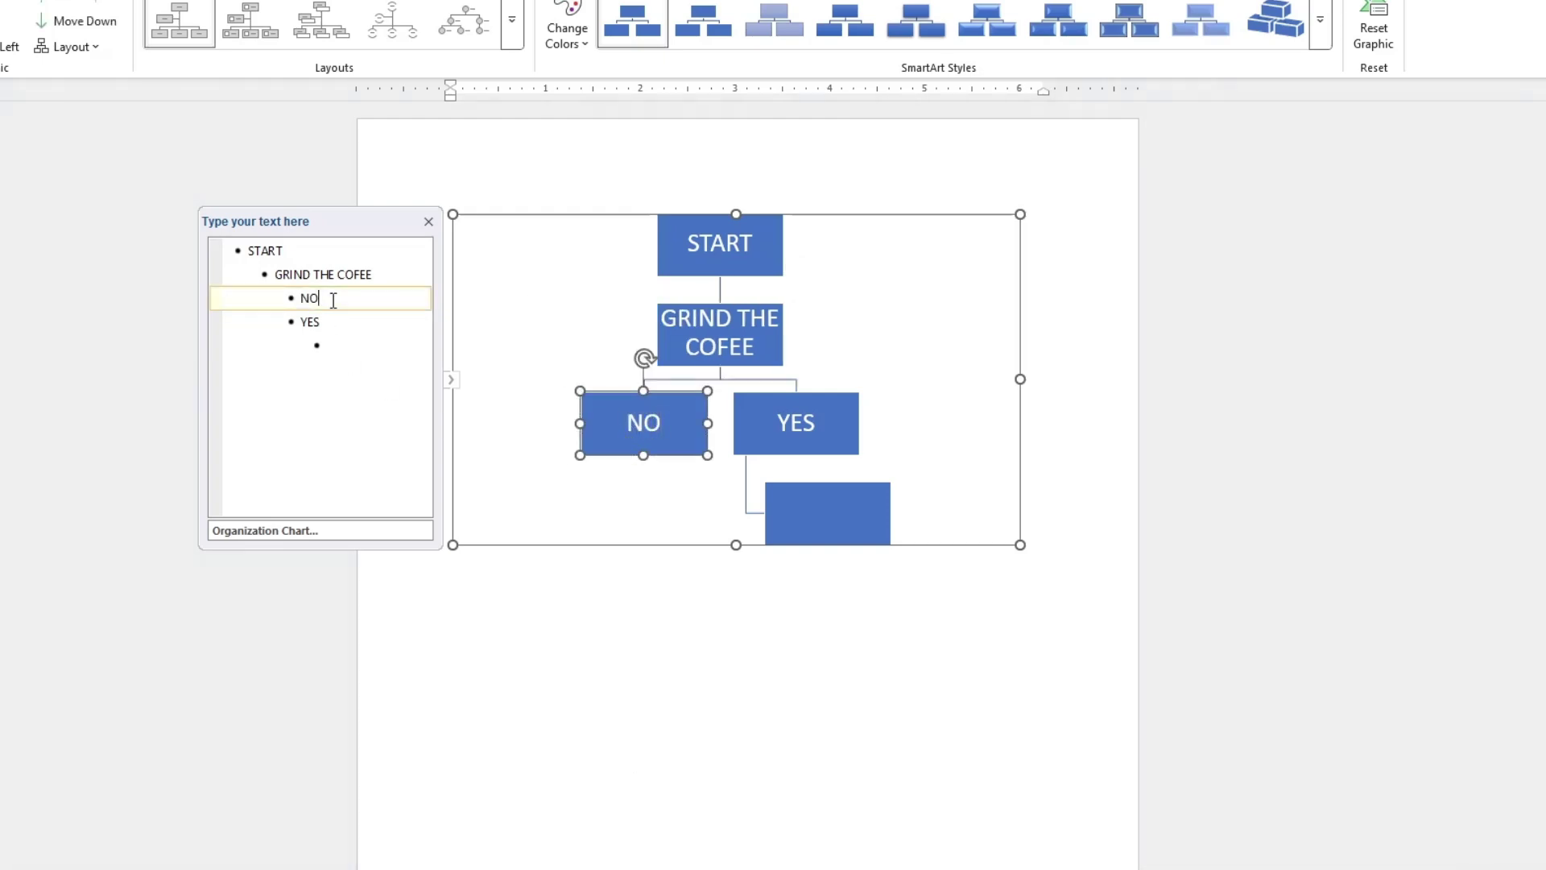
key(Return)
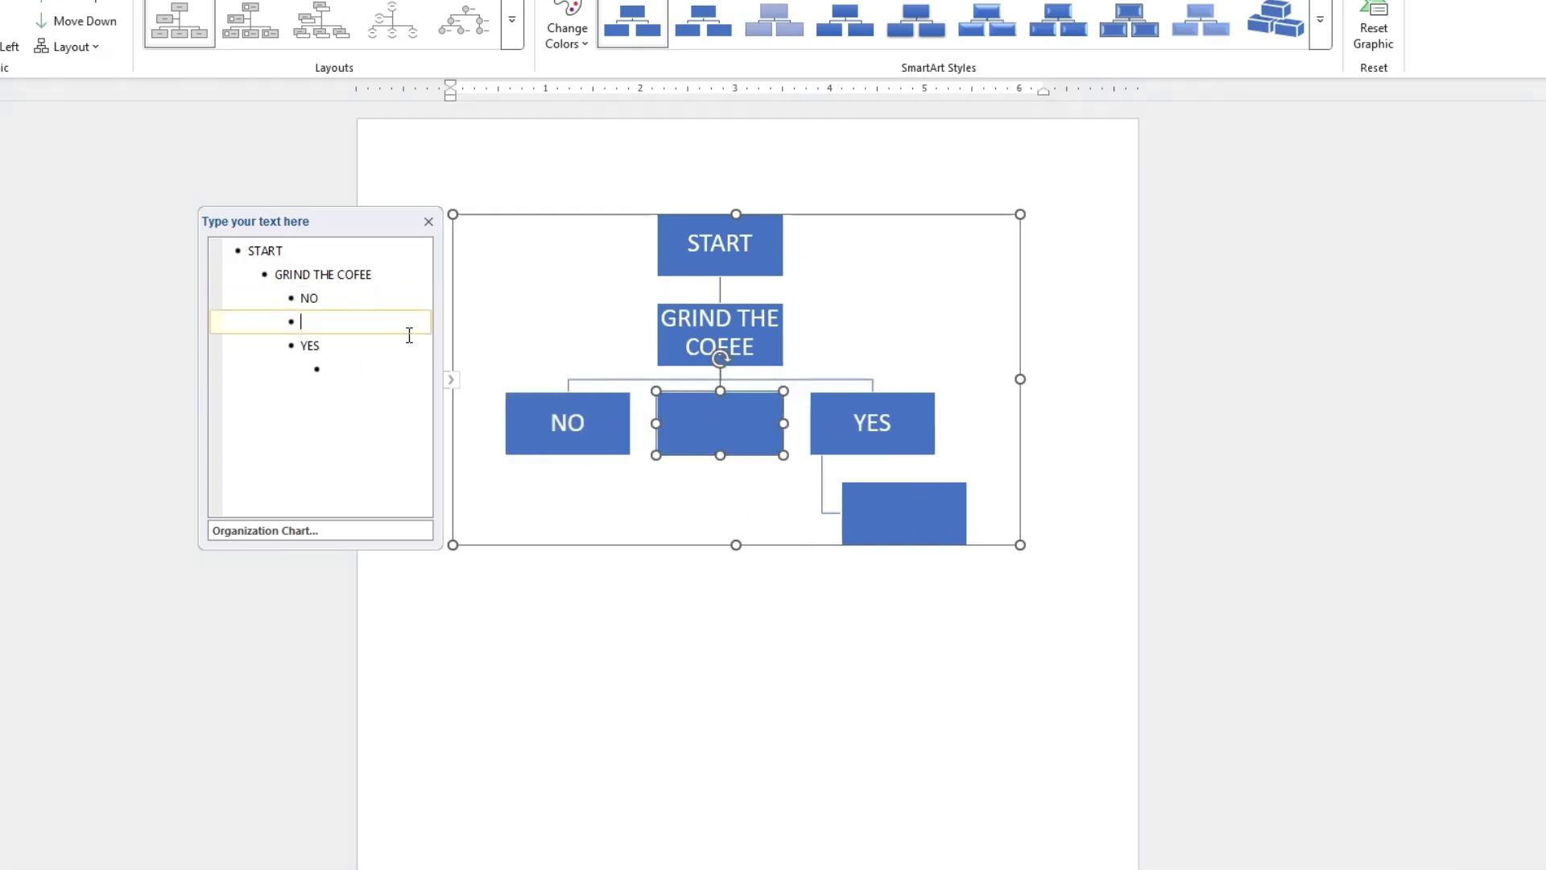
key(Tab)
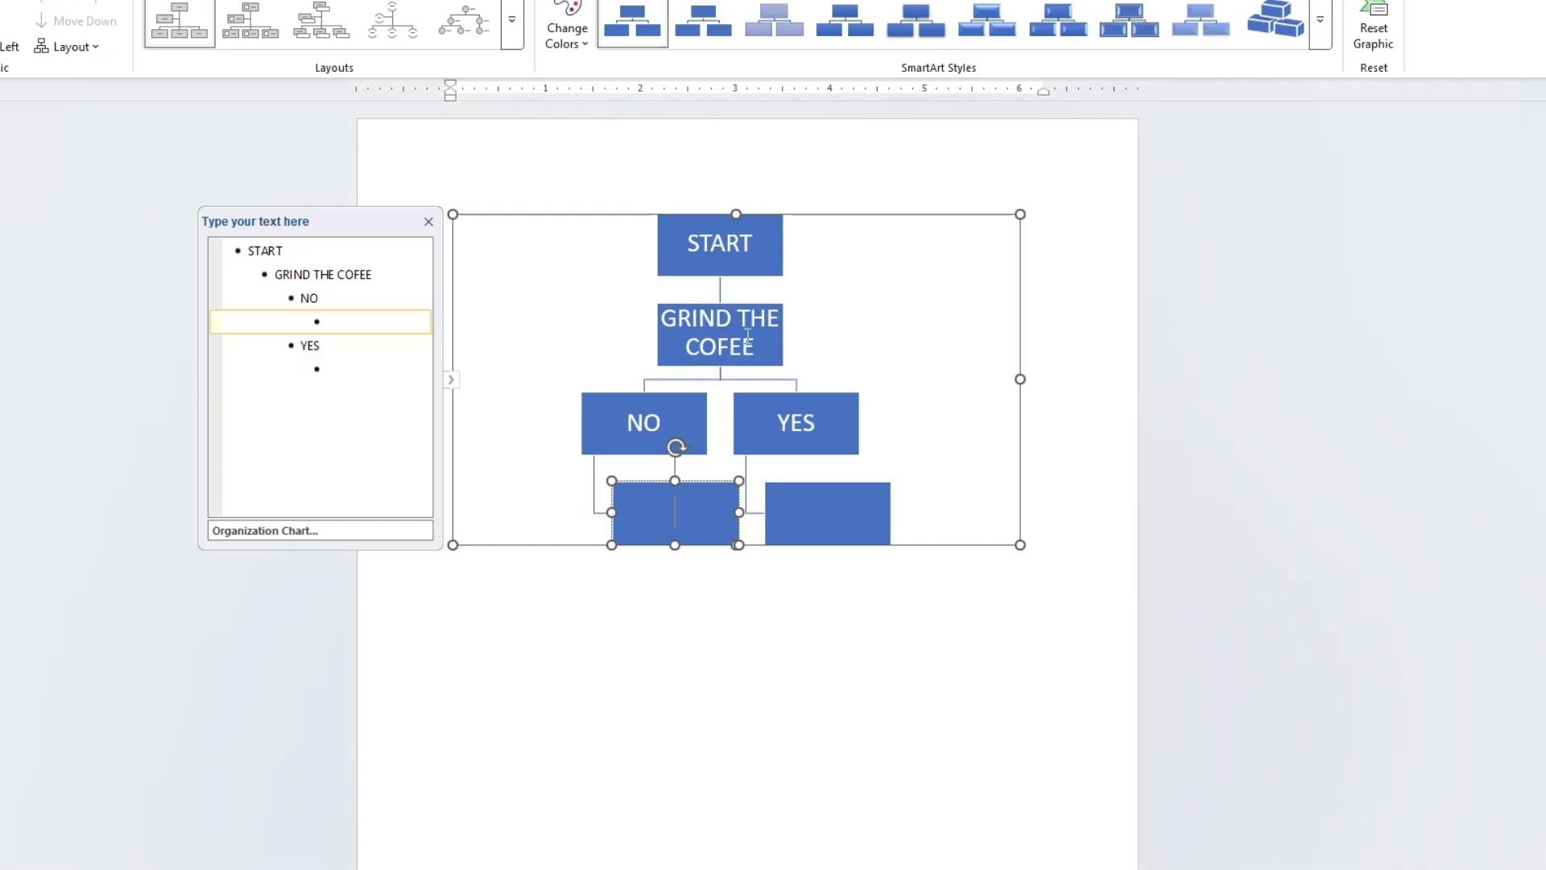
Fill the empty boxes under YES and NO with BOIL WATER
click(839, 512)
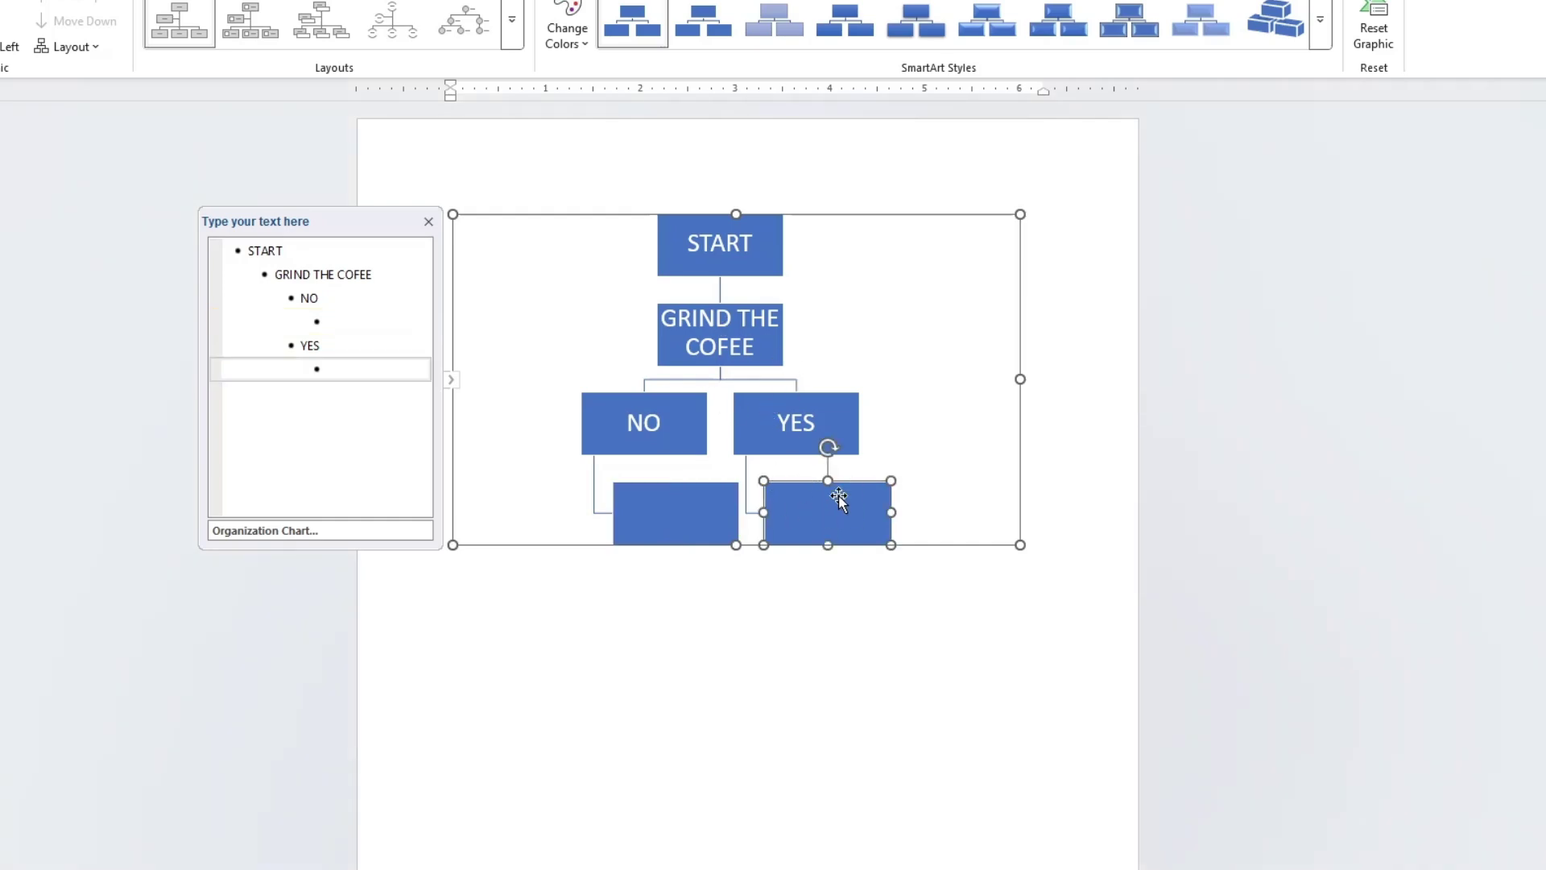
text(BOIL WATER)
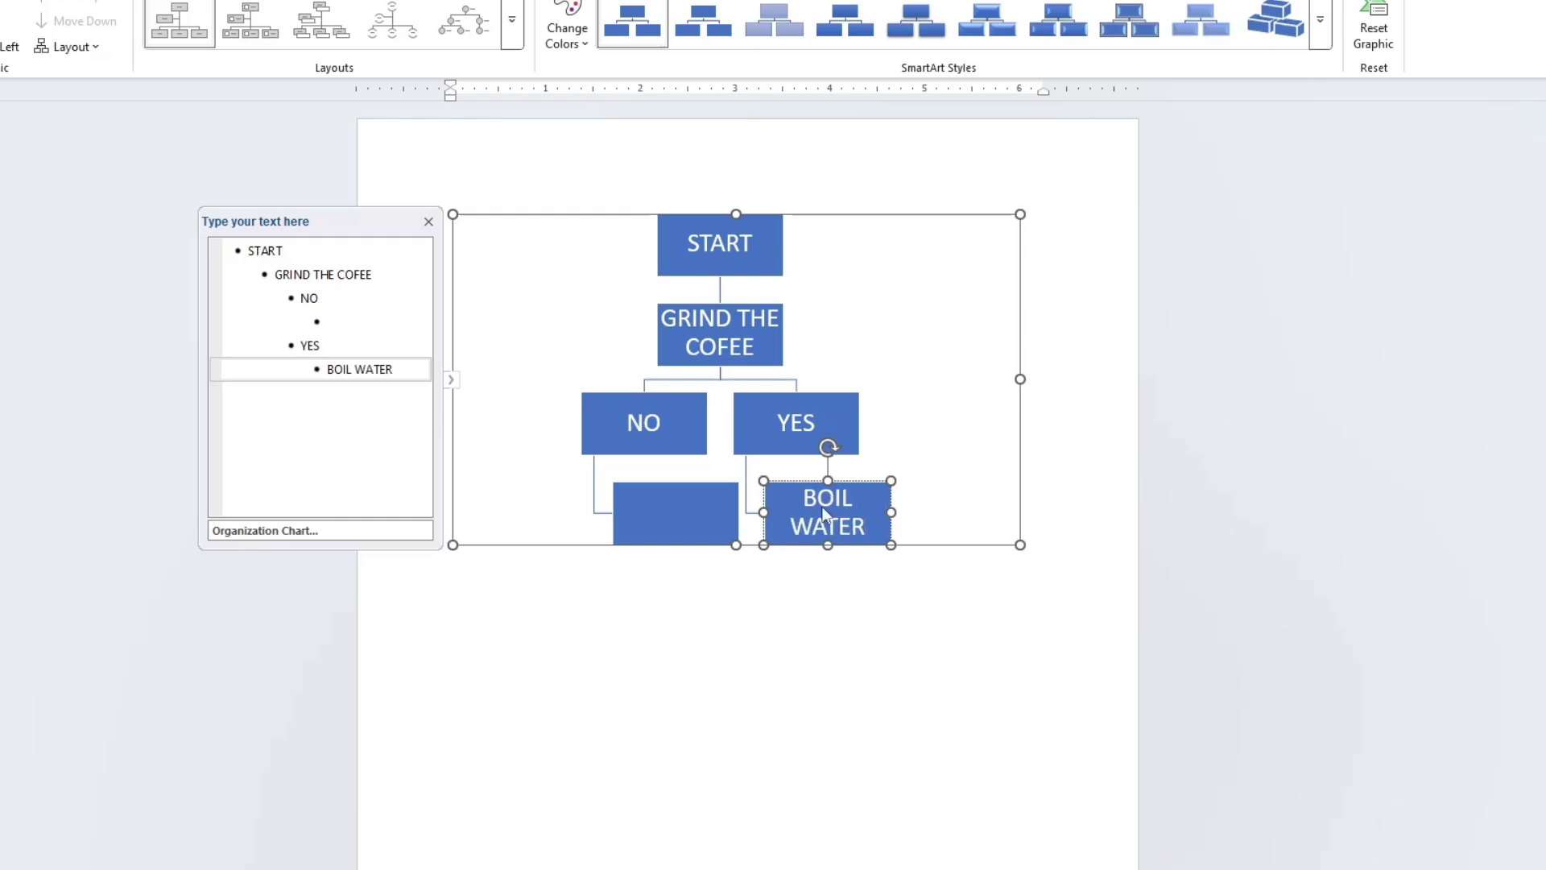
click(688, 505)
text(BOIL WATER)
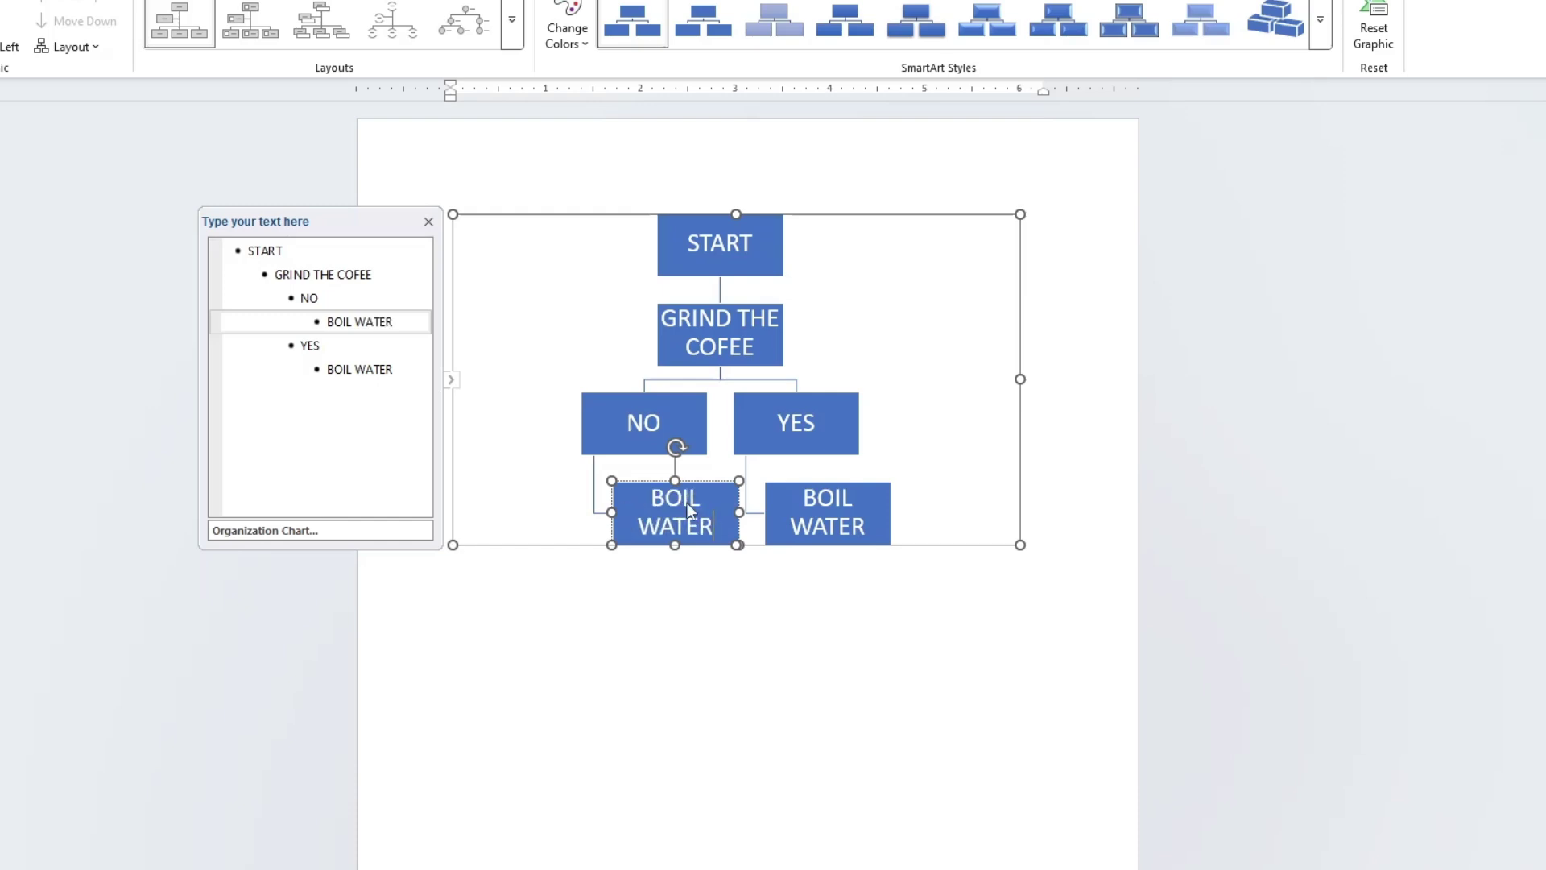
click(934, 437)
Add a BREW step after BOIL WATER in both the YES and NO branches
click(401, 370)
key(Return)
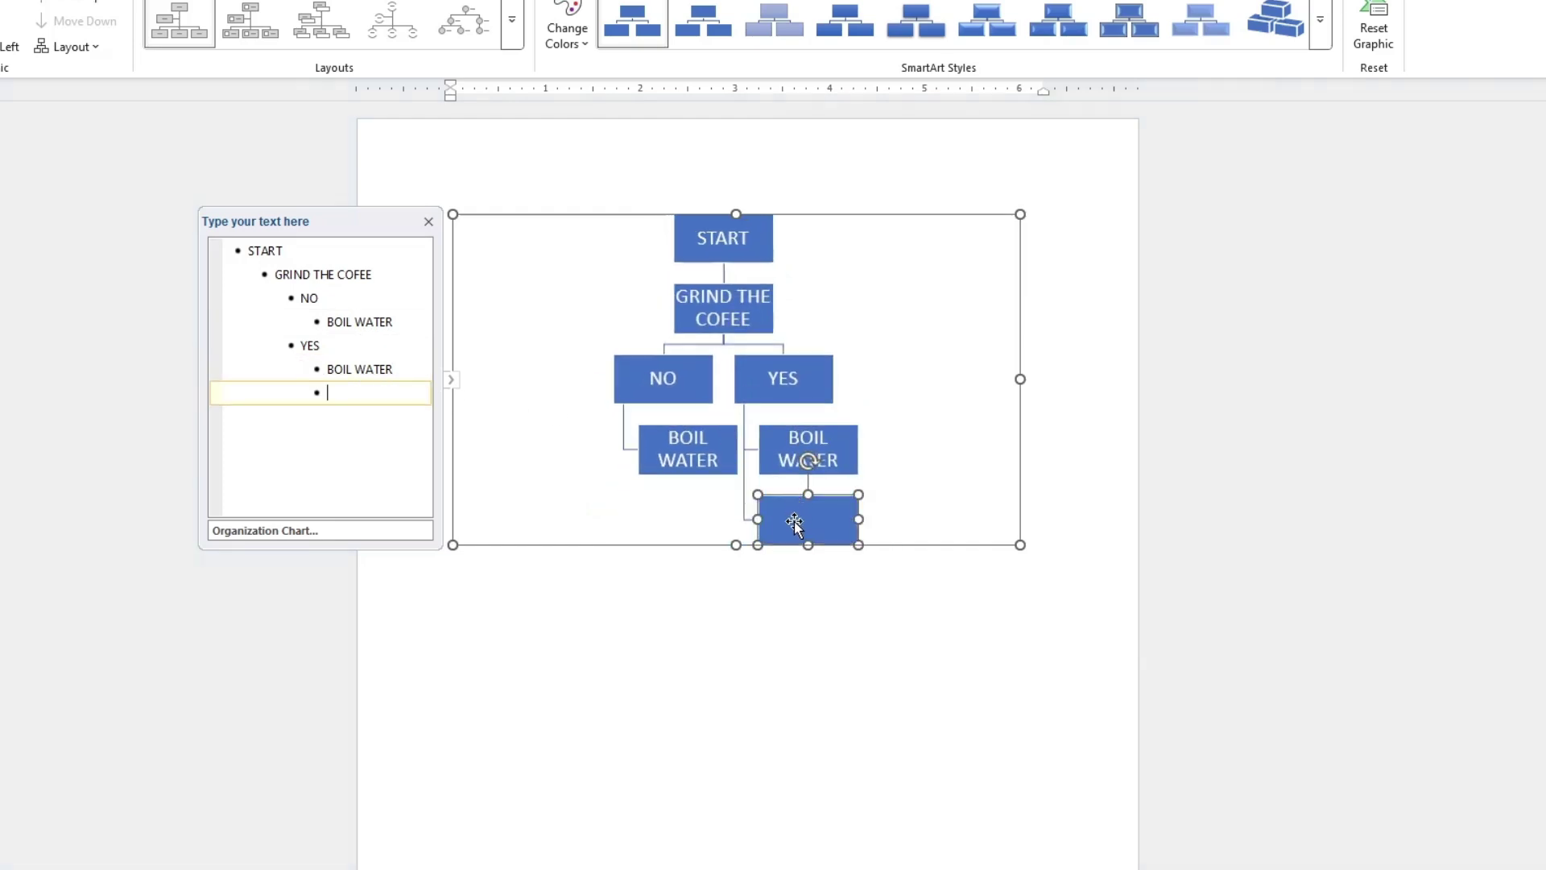
text(bREW)
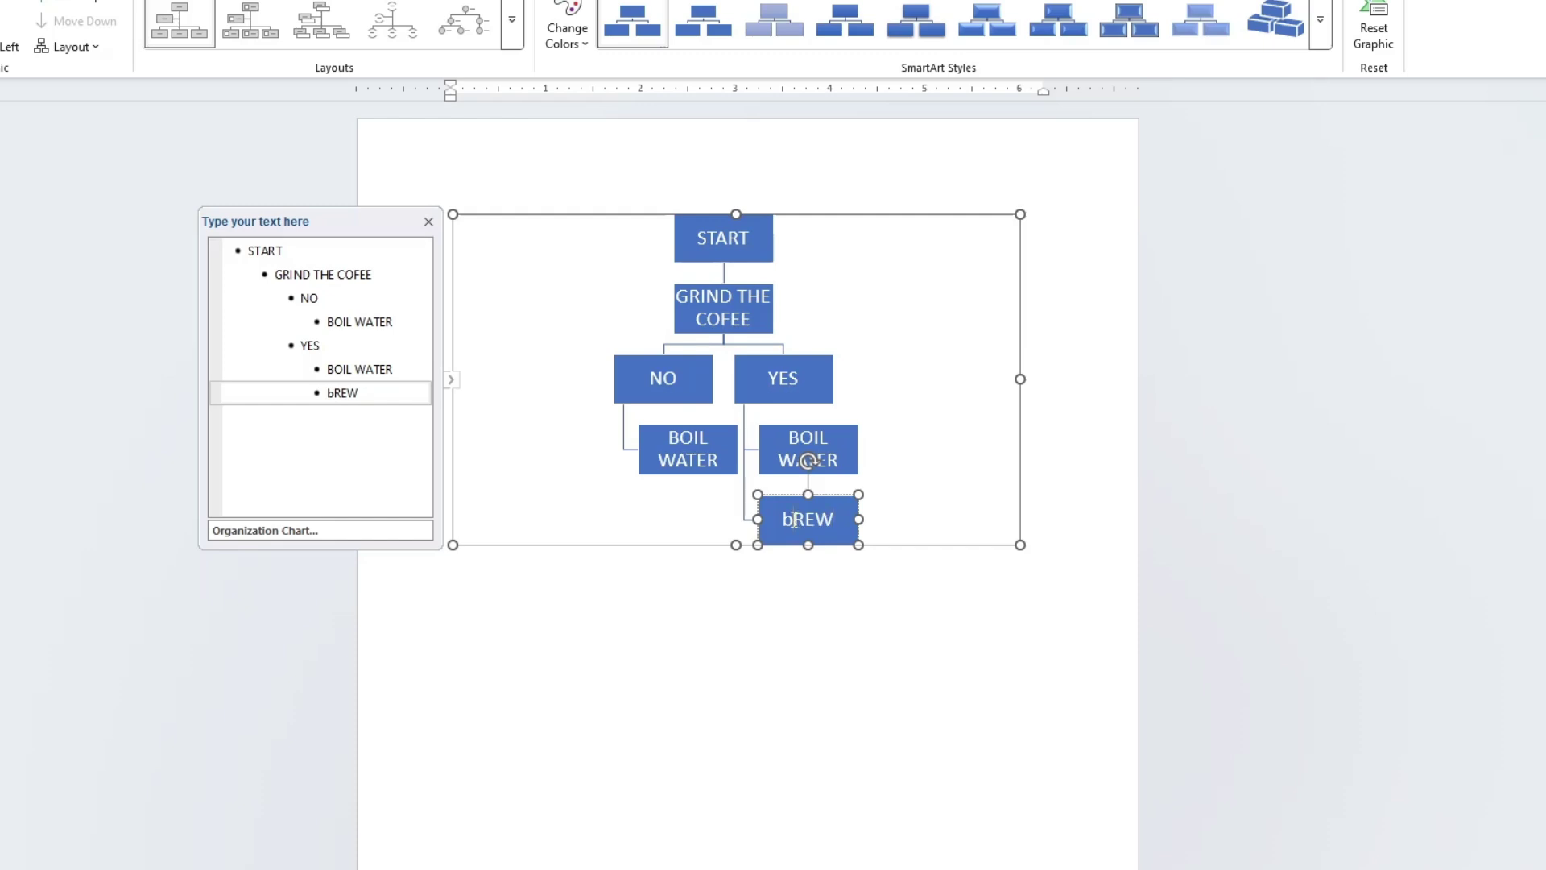
click(664, 460)
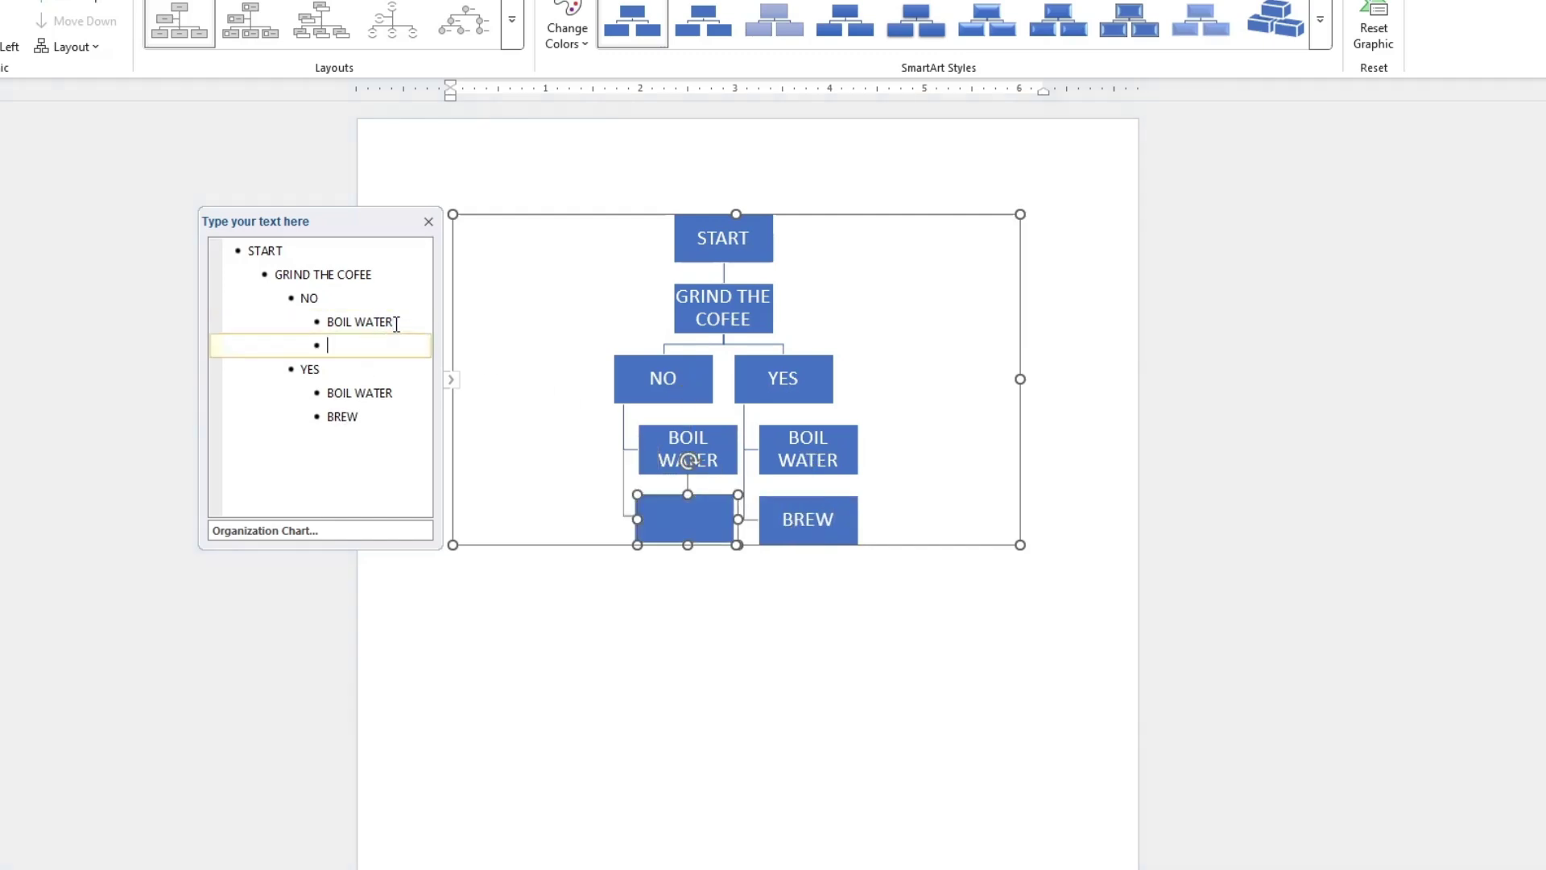
key(Return)
text(BREW)
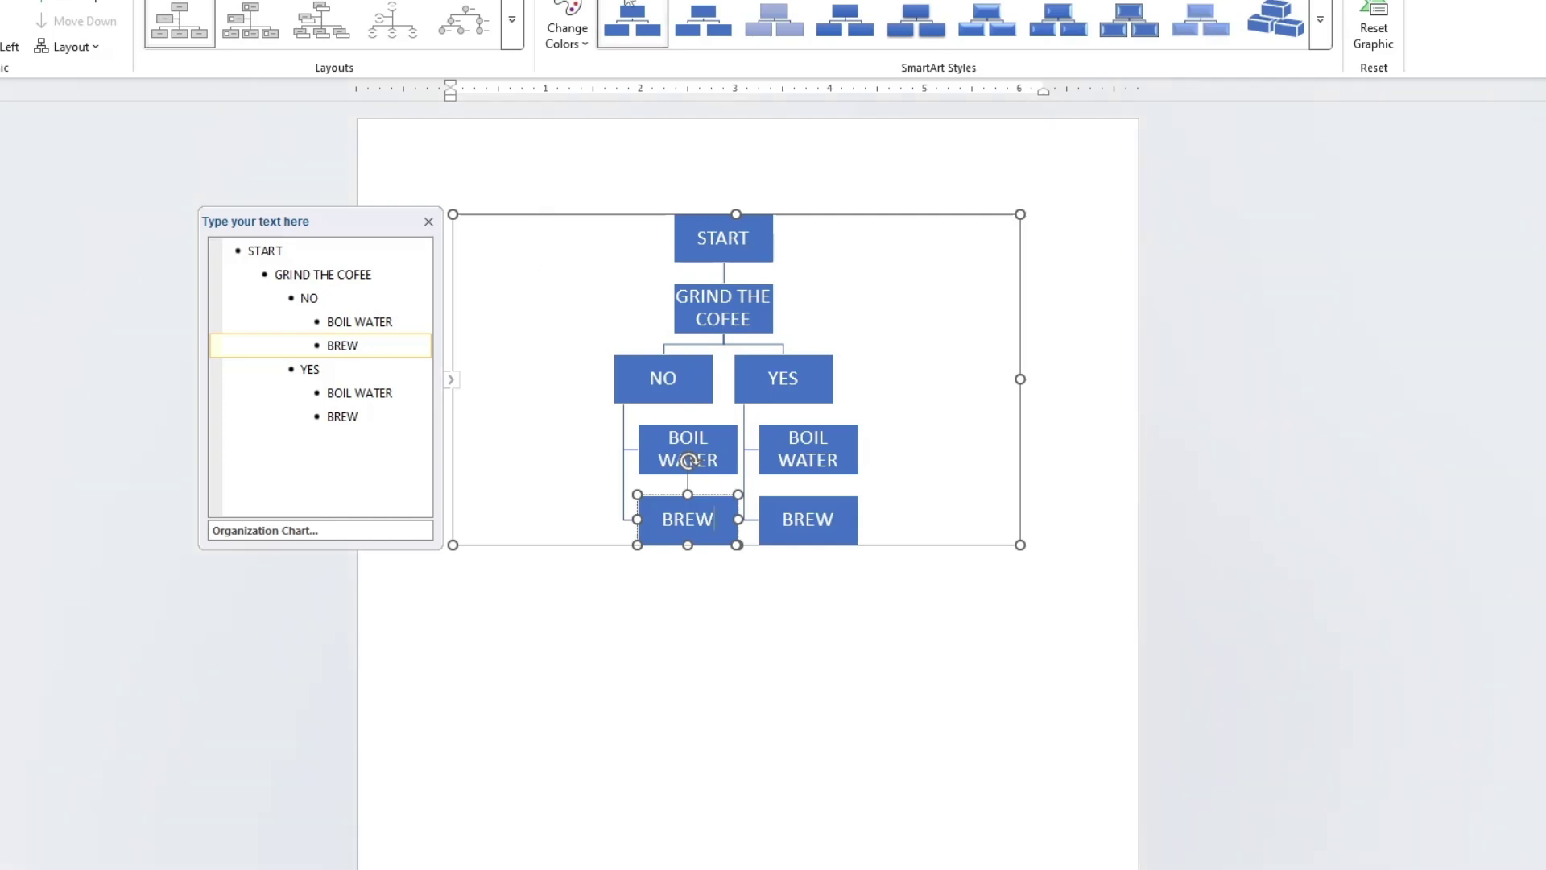
ctrl+click(698, 240)
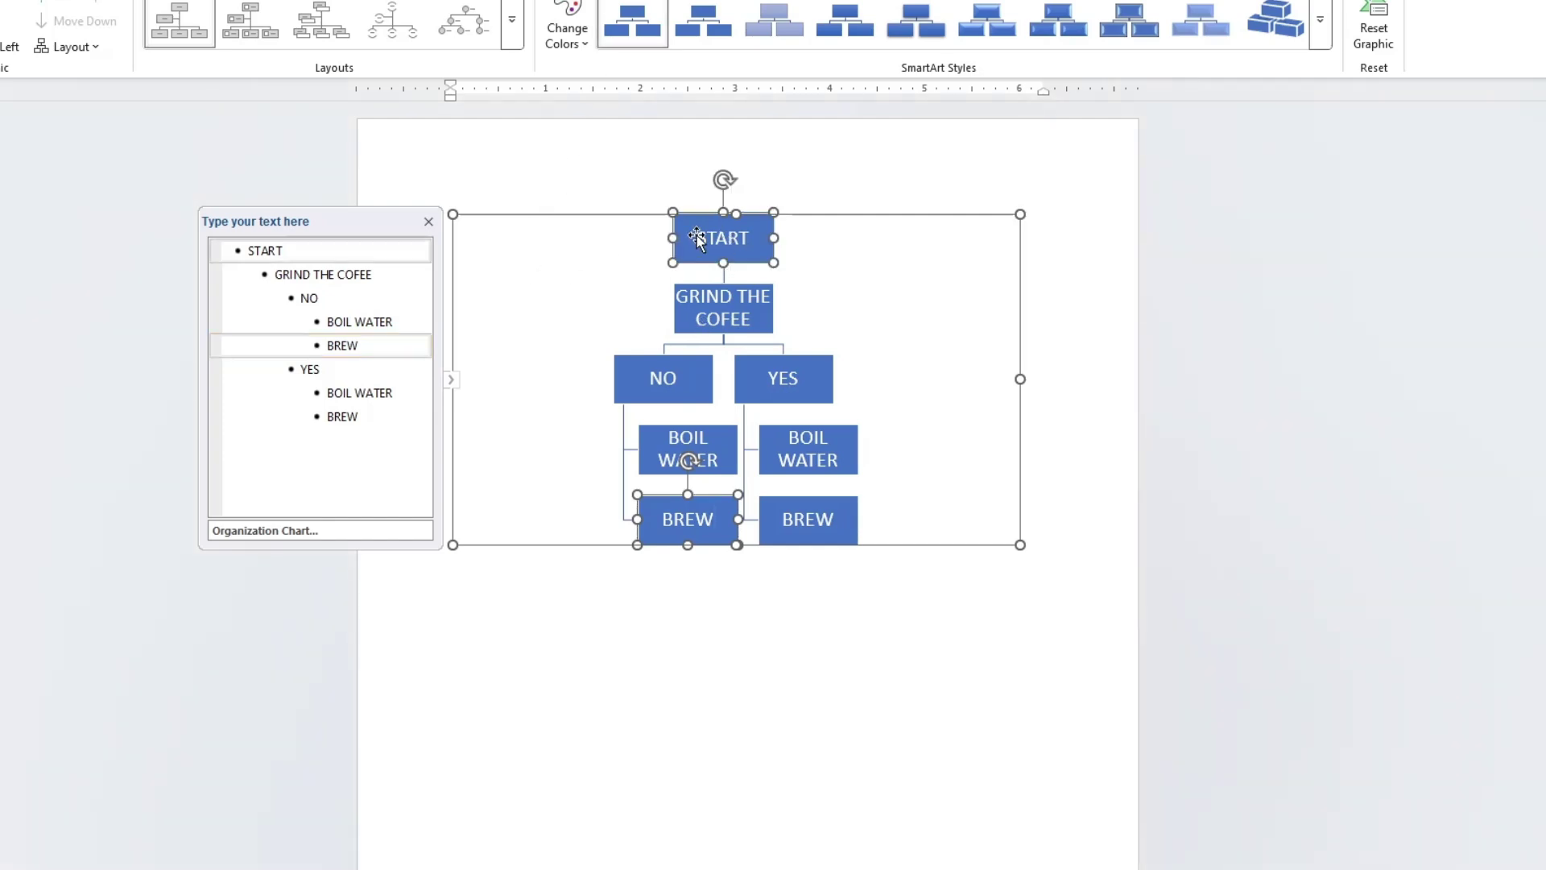
Change START and both BREW boxes to Flowchart: Terminator rounded shapes
ctrl+click(820, 514)
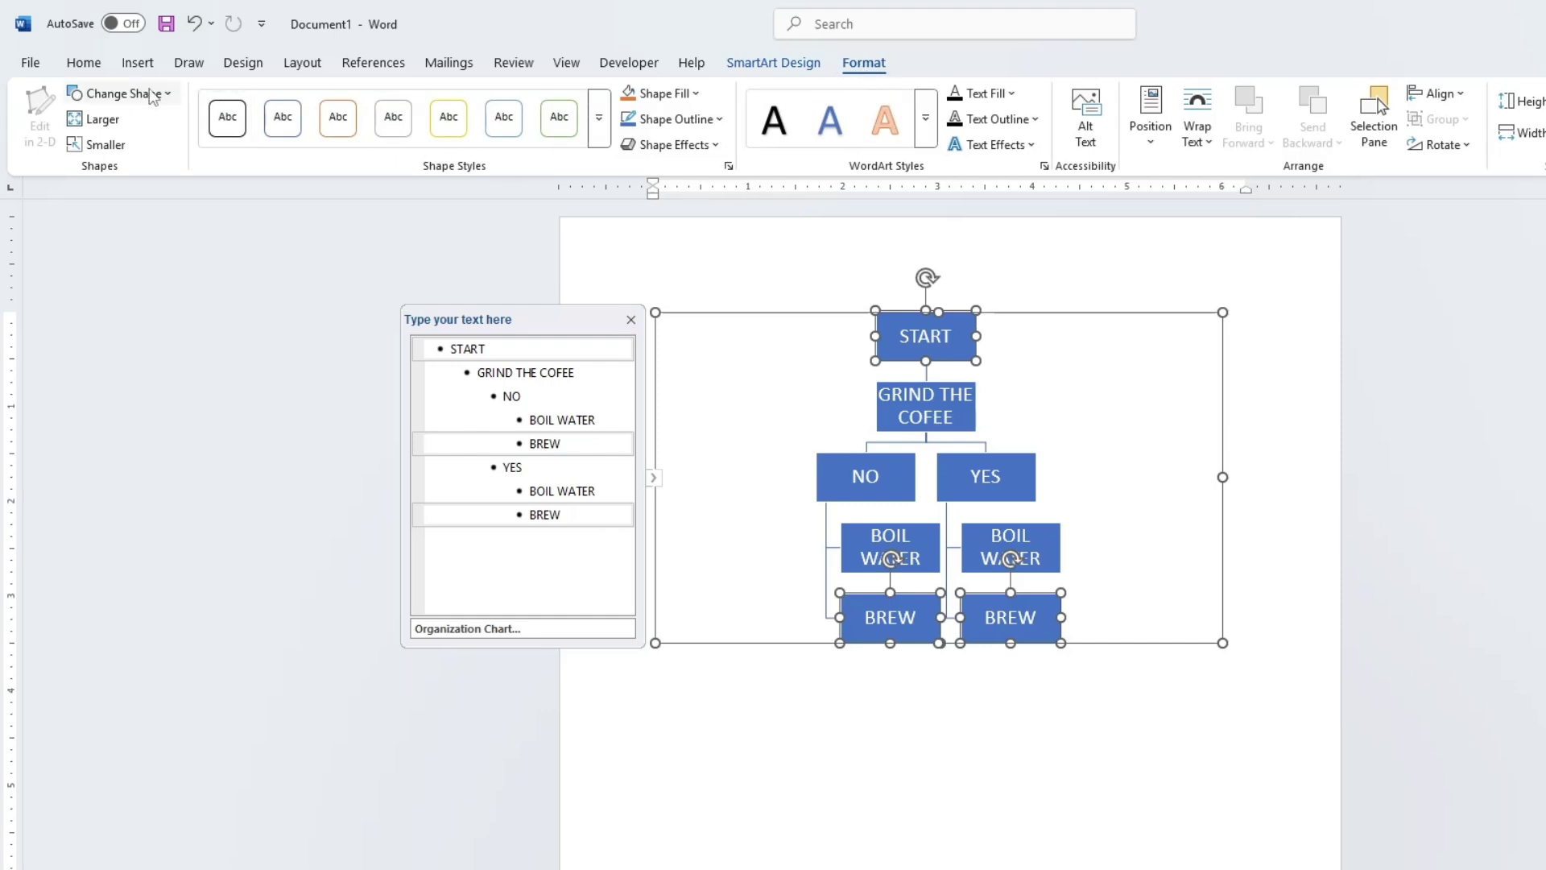
click(121, 93)
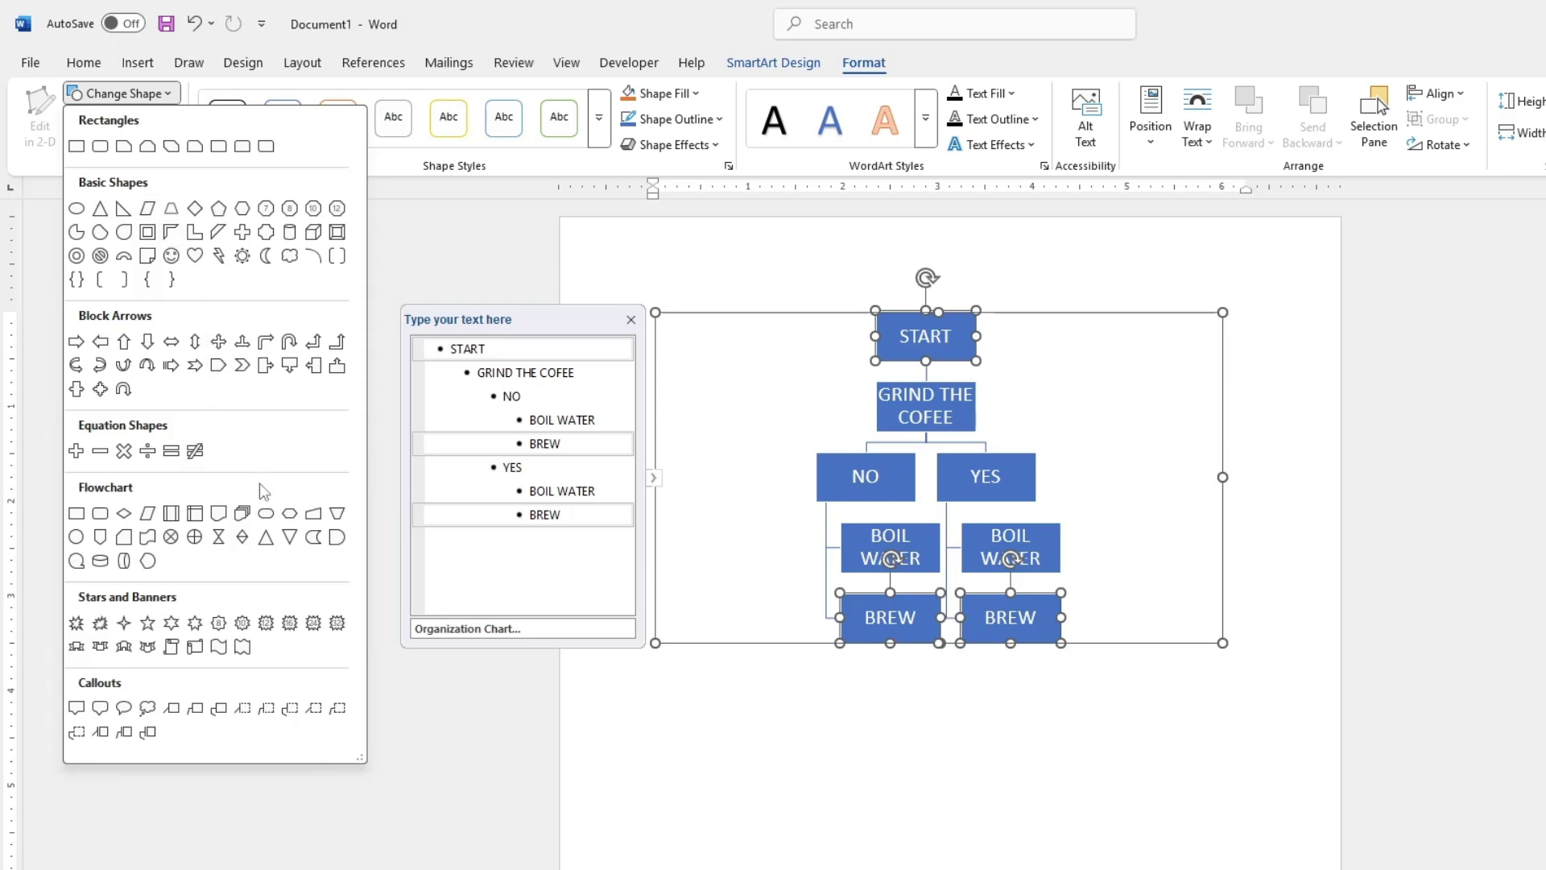
click(266, 513)
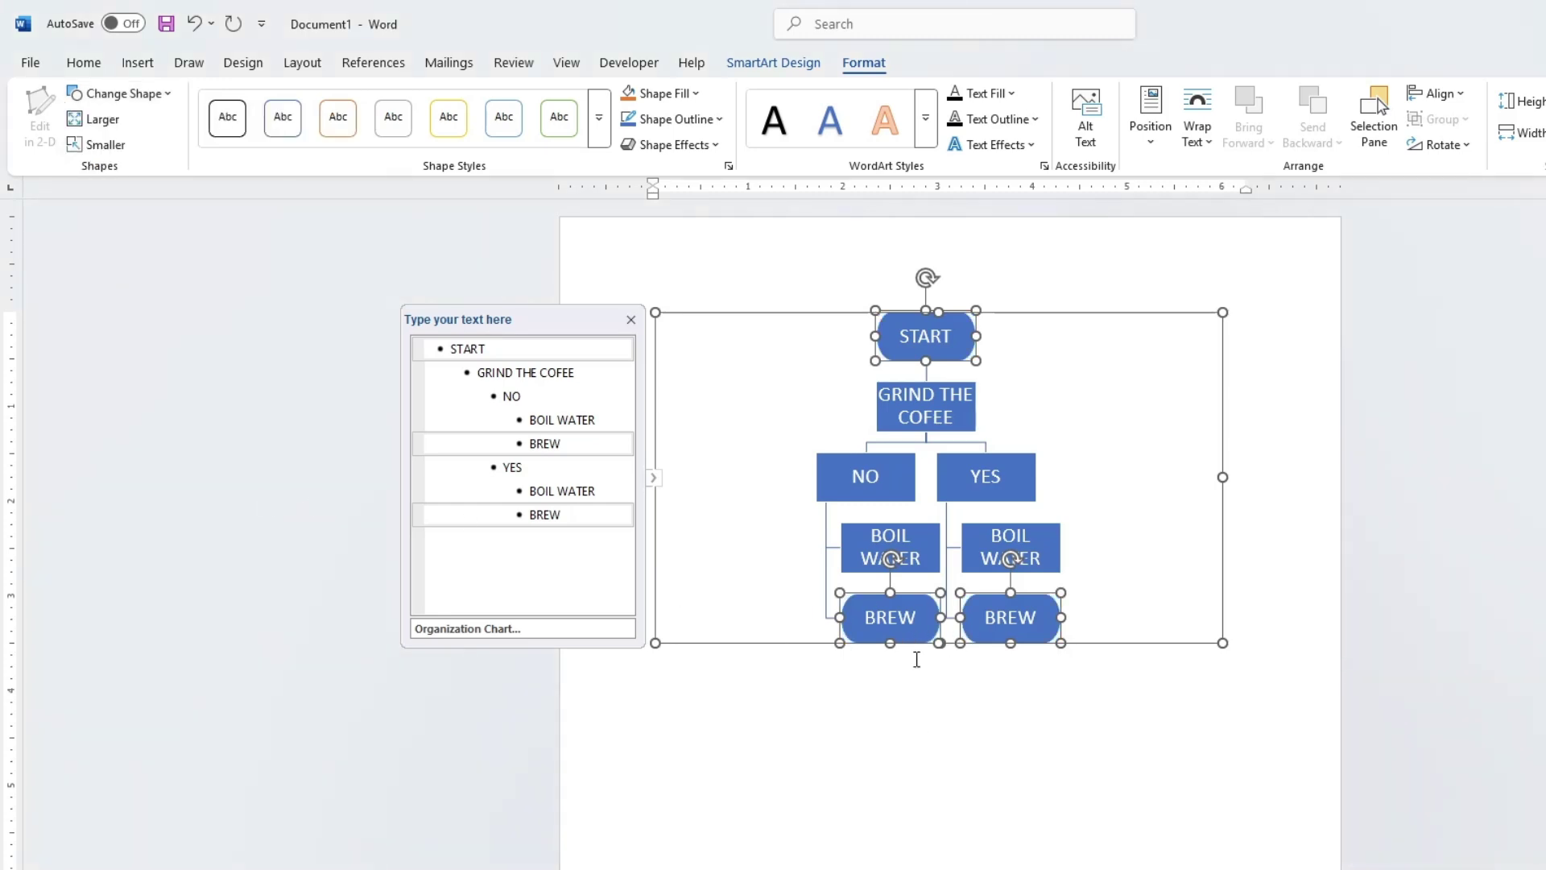
click(915, 399)
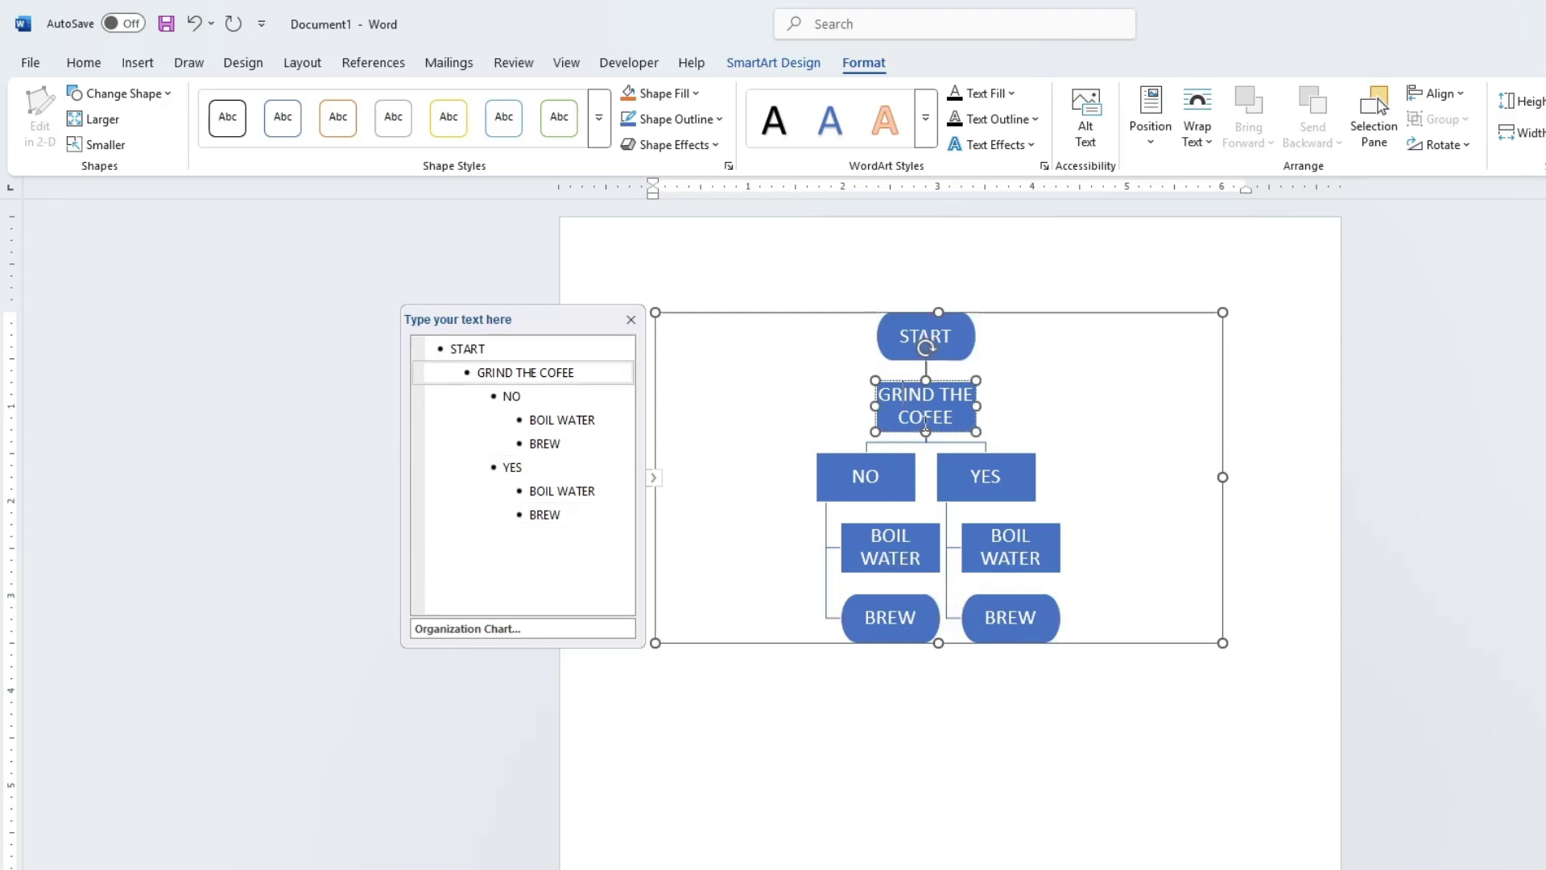
Change the GRIND THE COFEE box to a Basic Shapes diamond decision shape
click(126, 93)
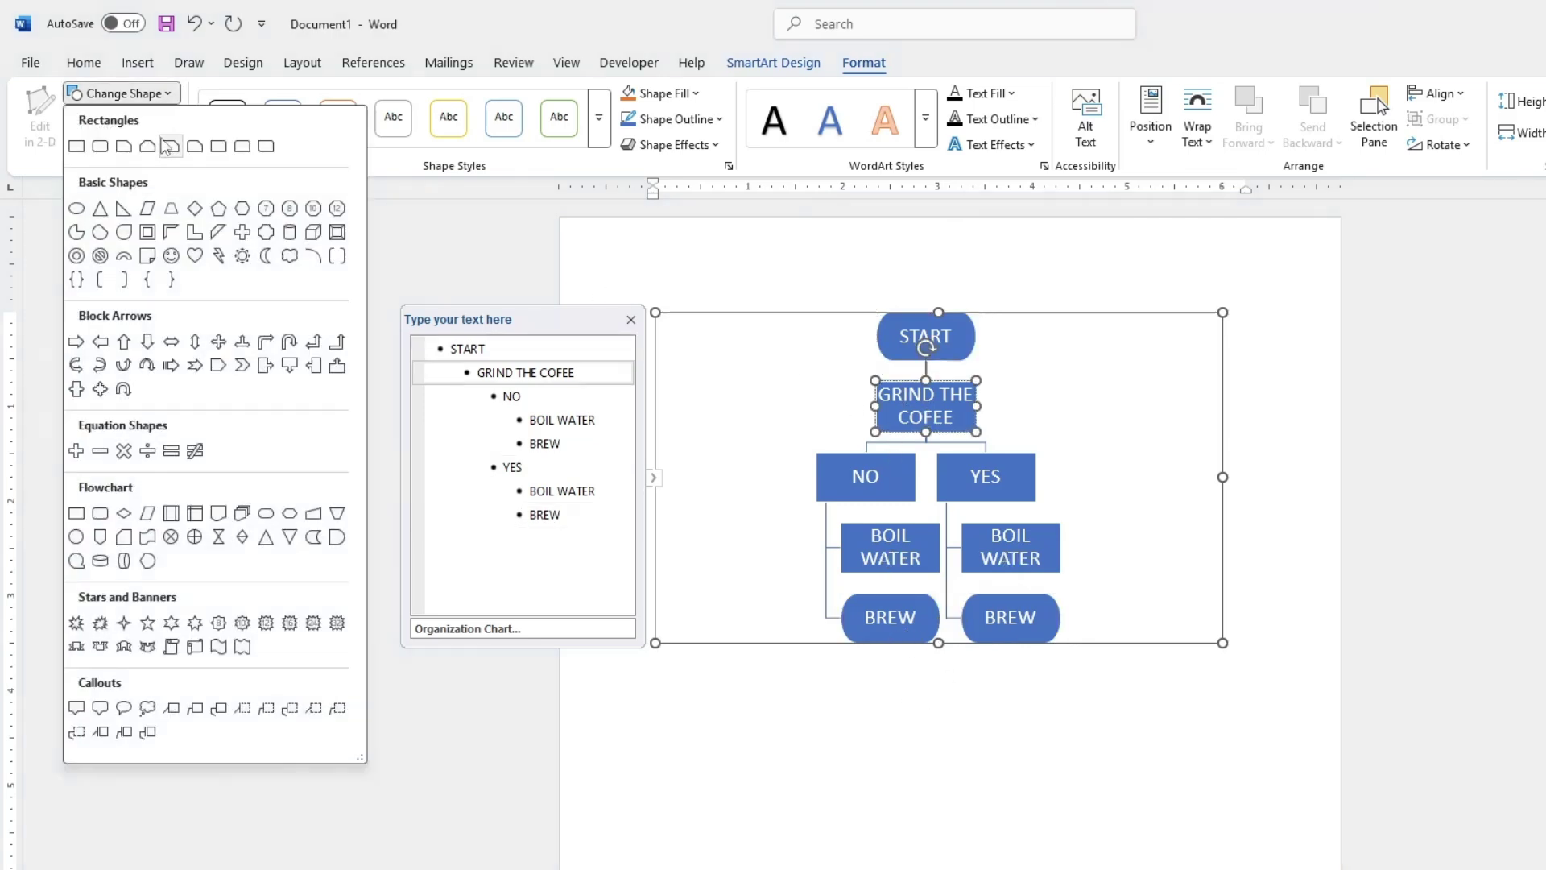
click(196, 211)
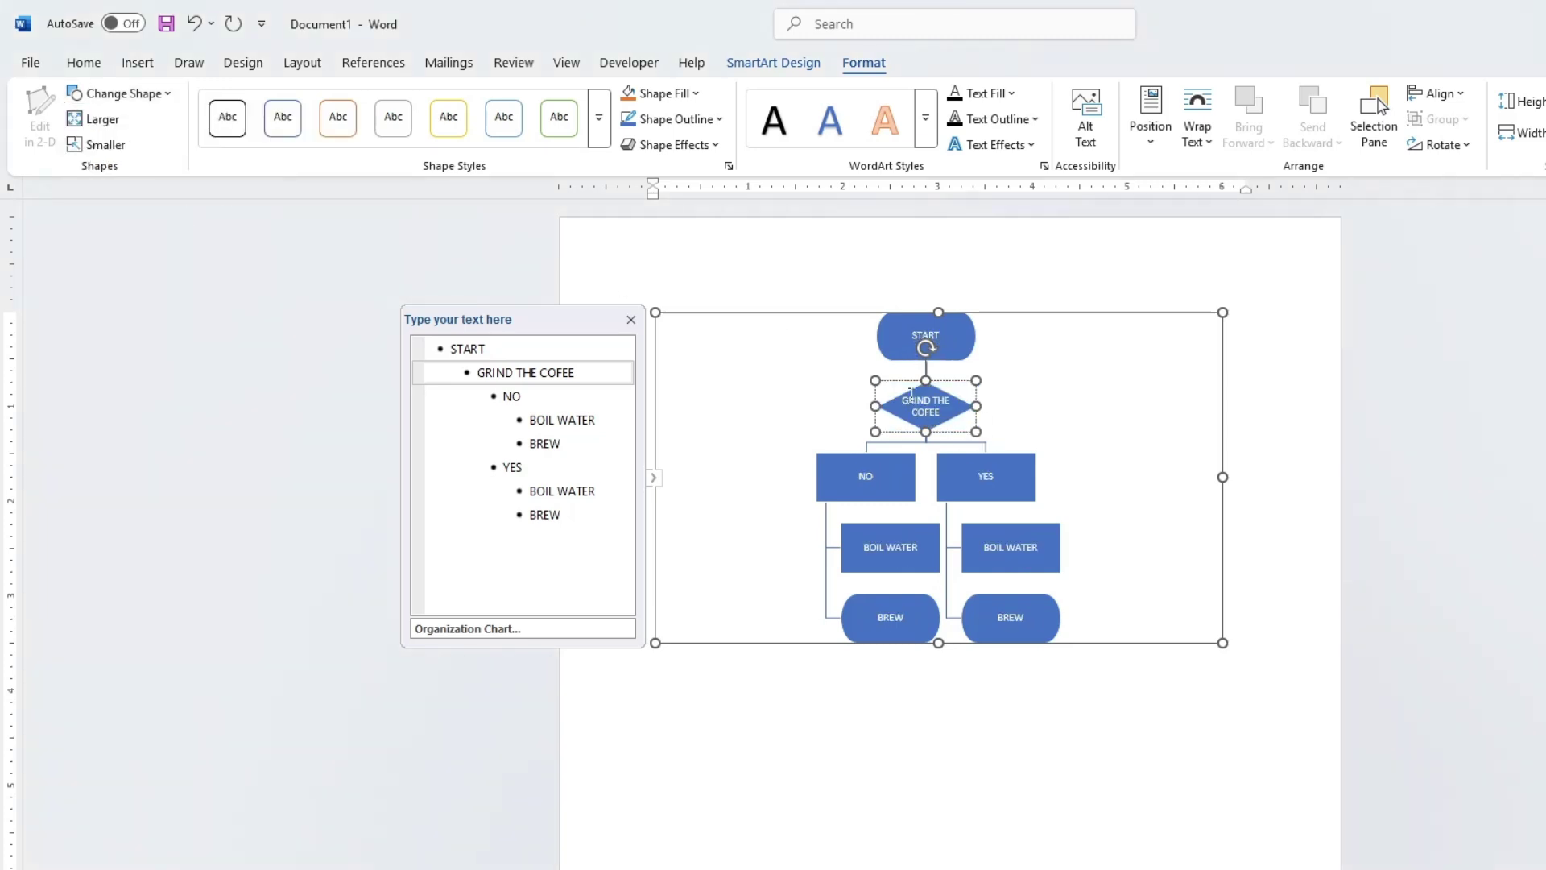
click(1065, 407)
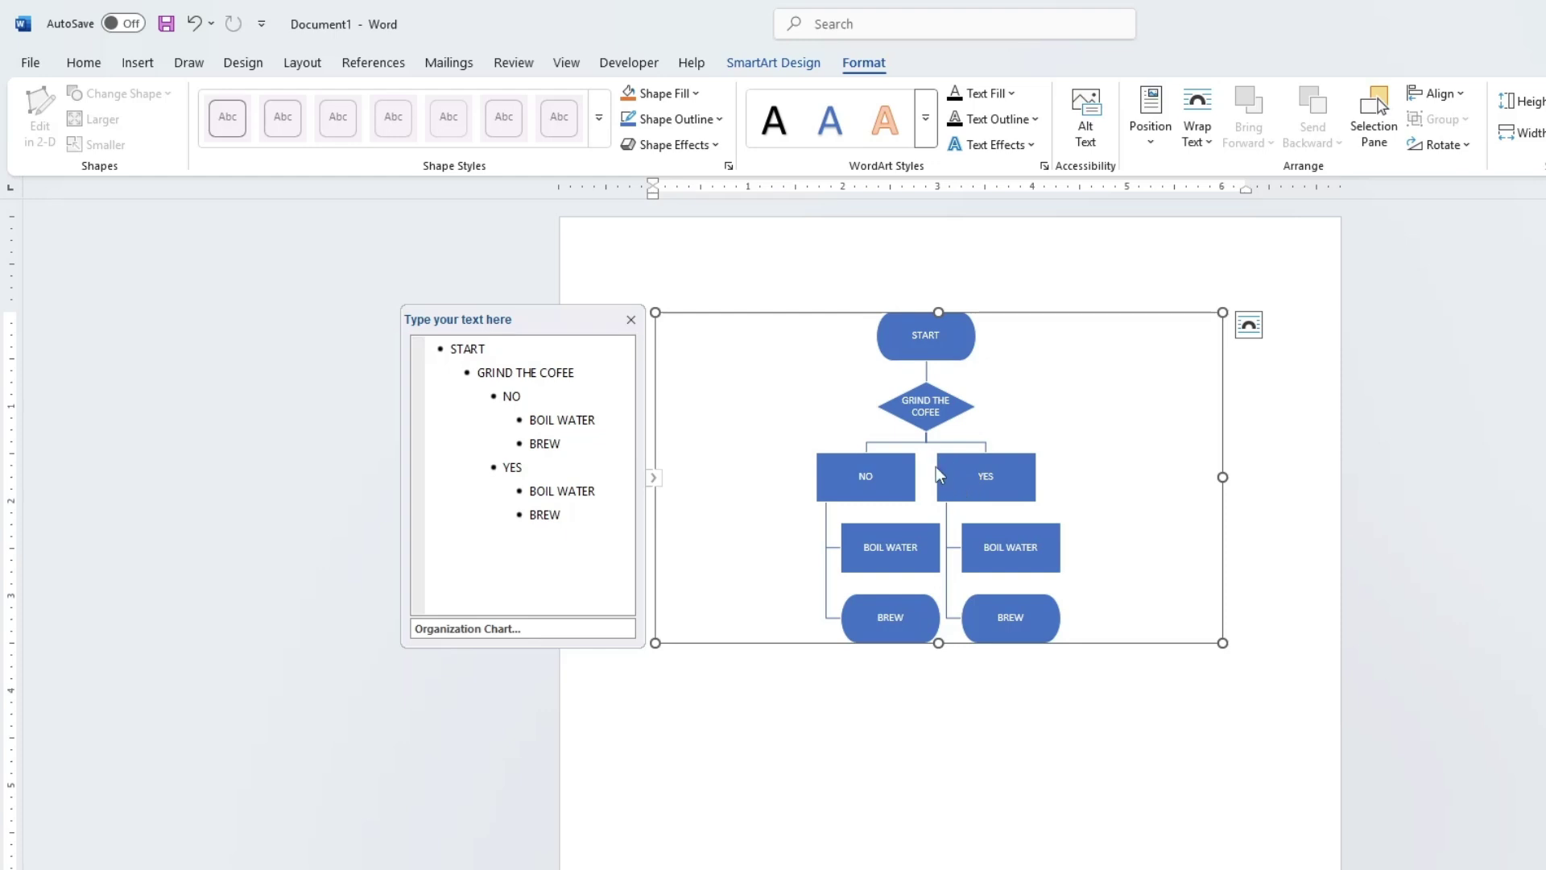
Stretch the flowchart graphic larger by its top-right and bottom-left corner handles
drag(1221, 314, 1299, 289)
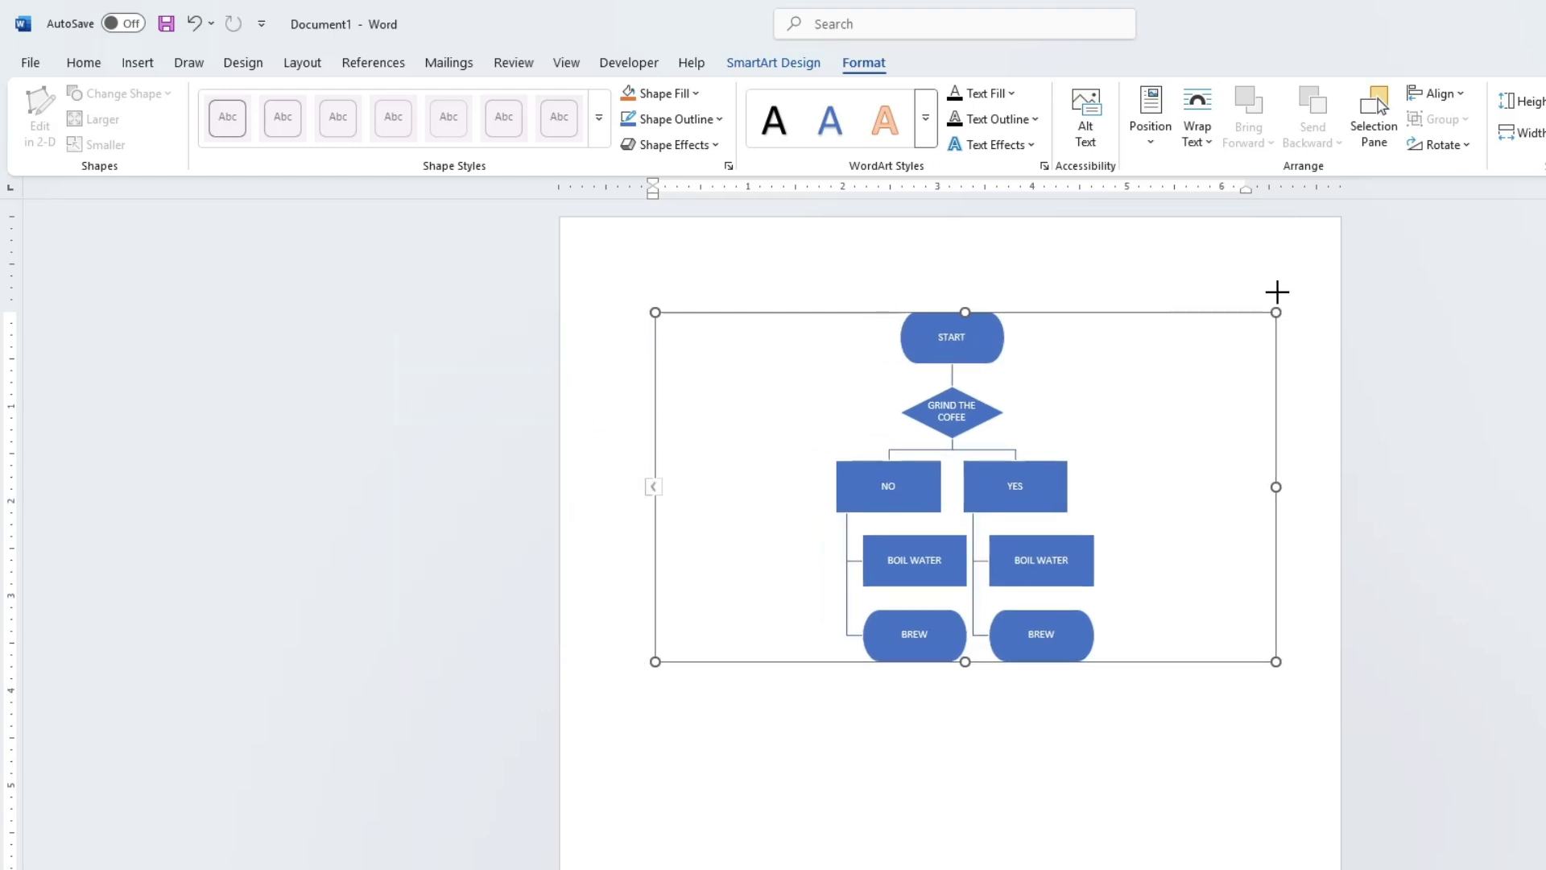
drag(654, 673, 652, 703)
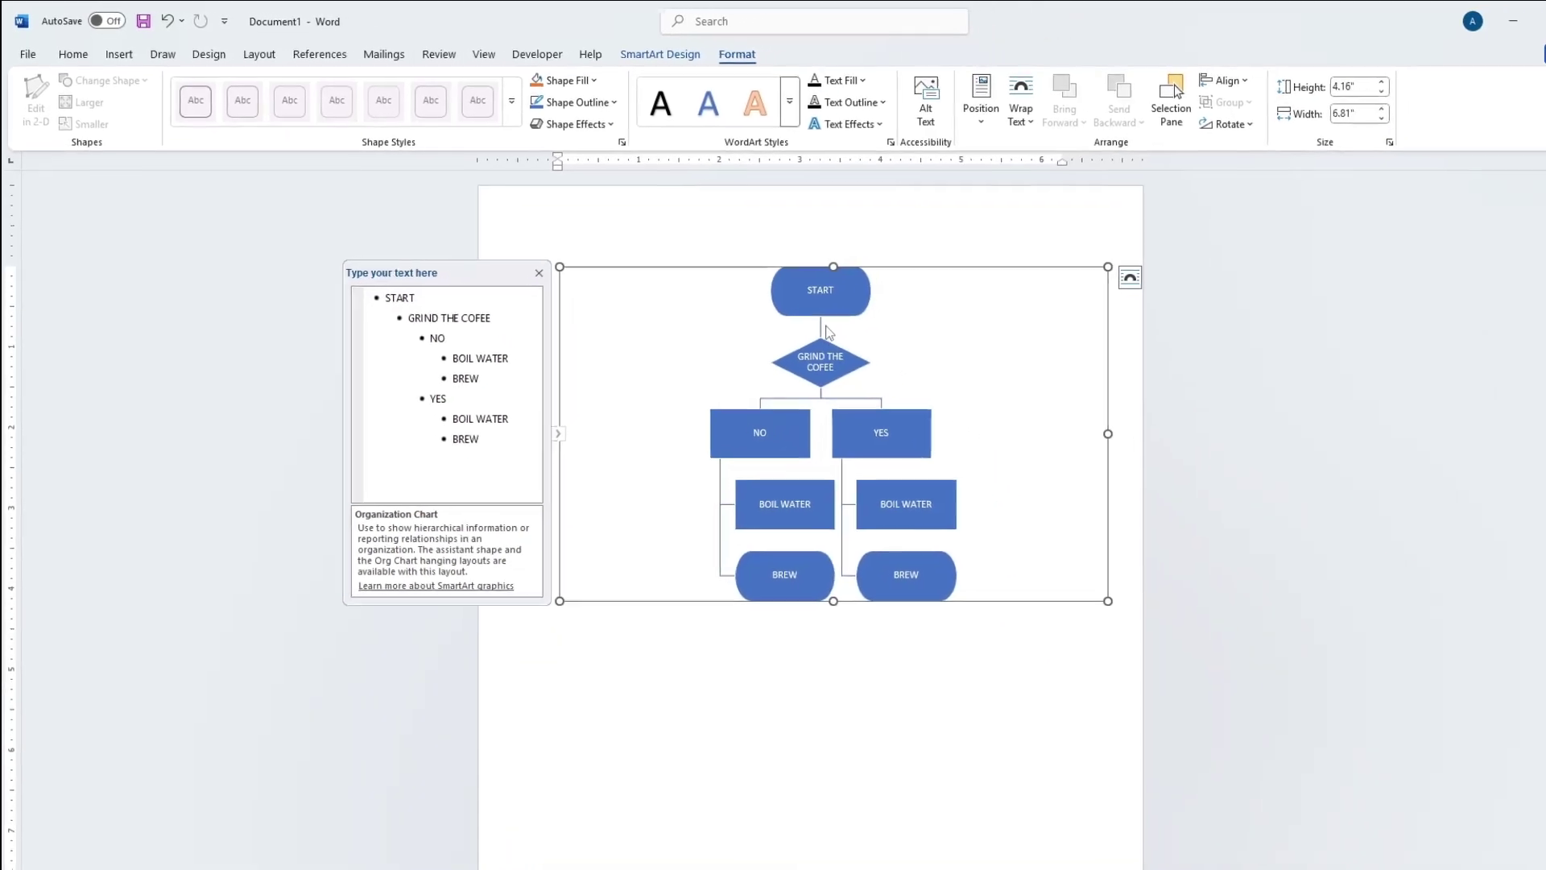
click(774, 362)
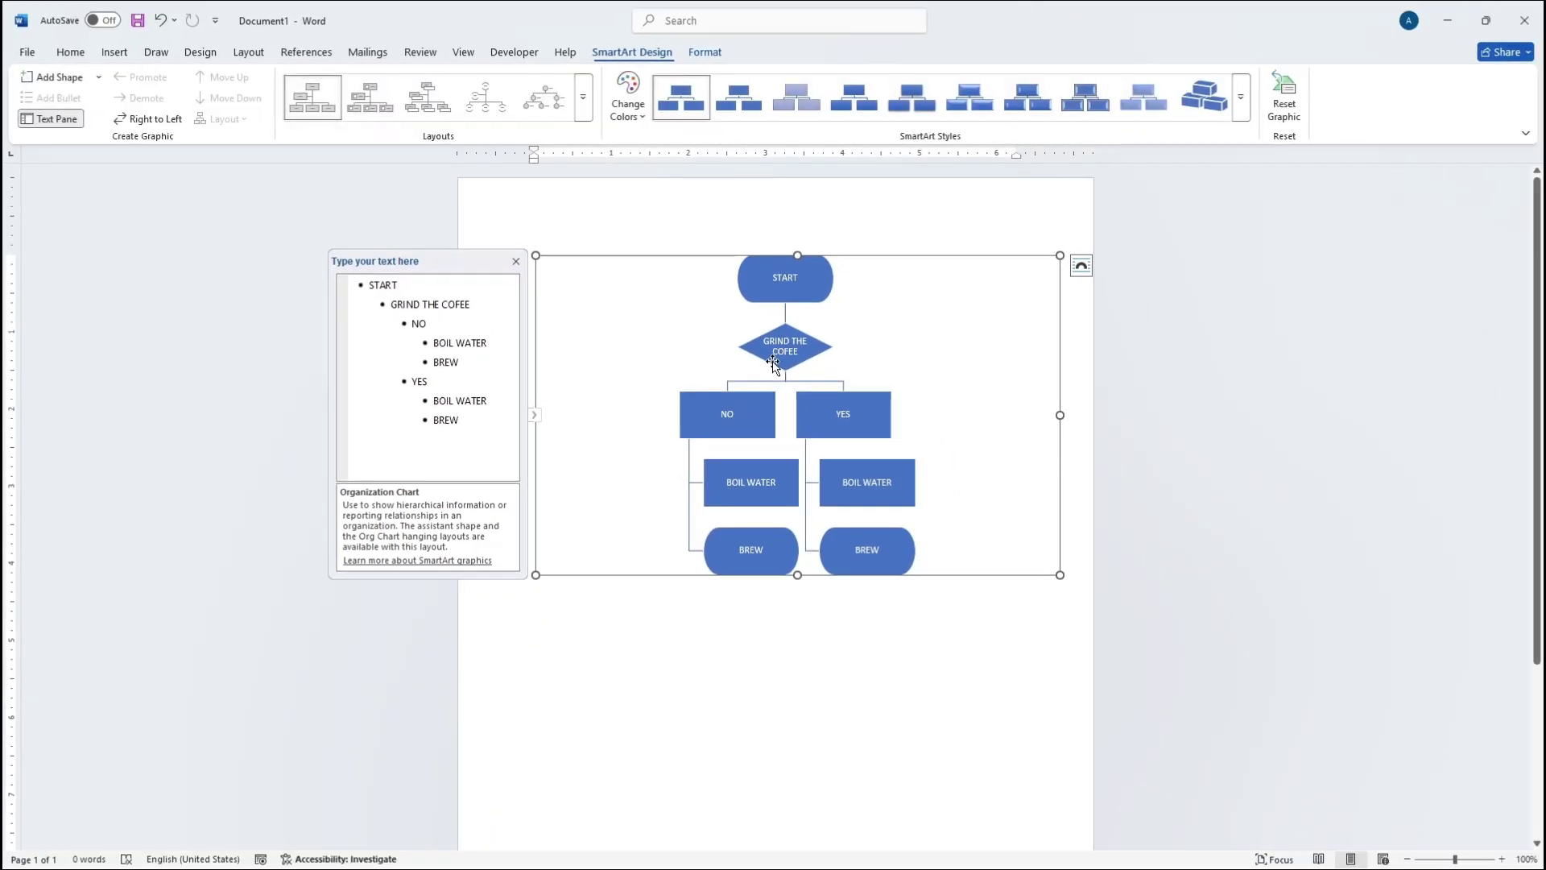
click(787, 317)
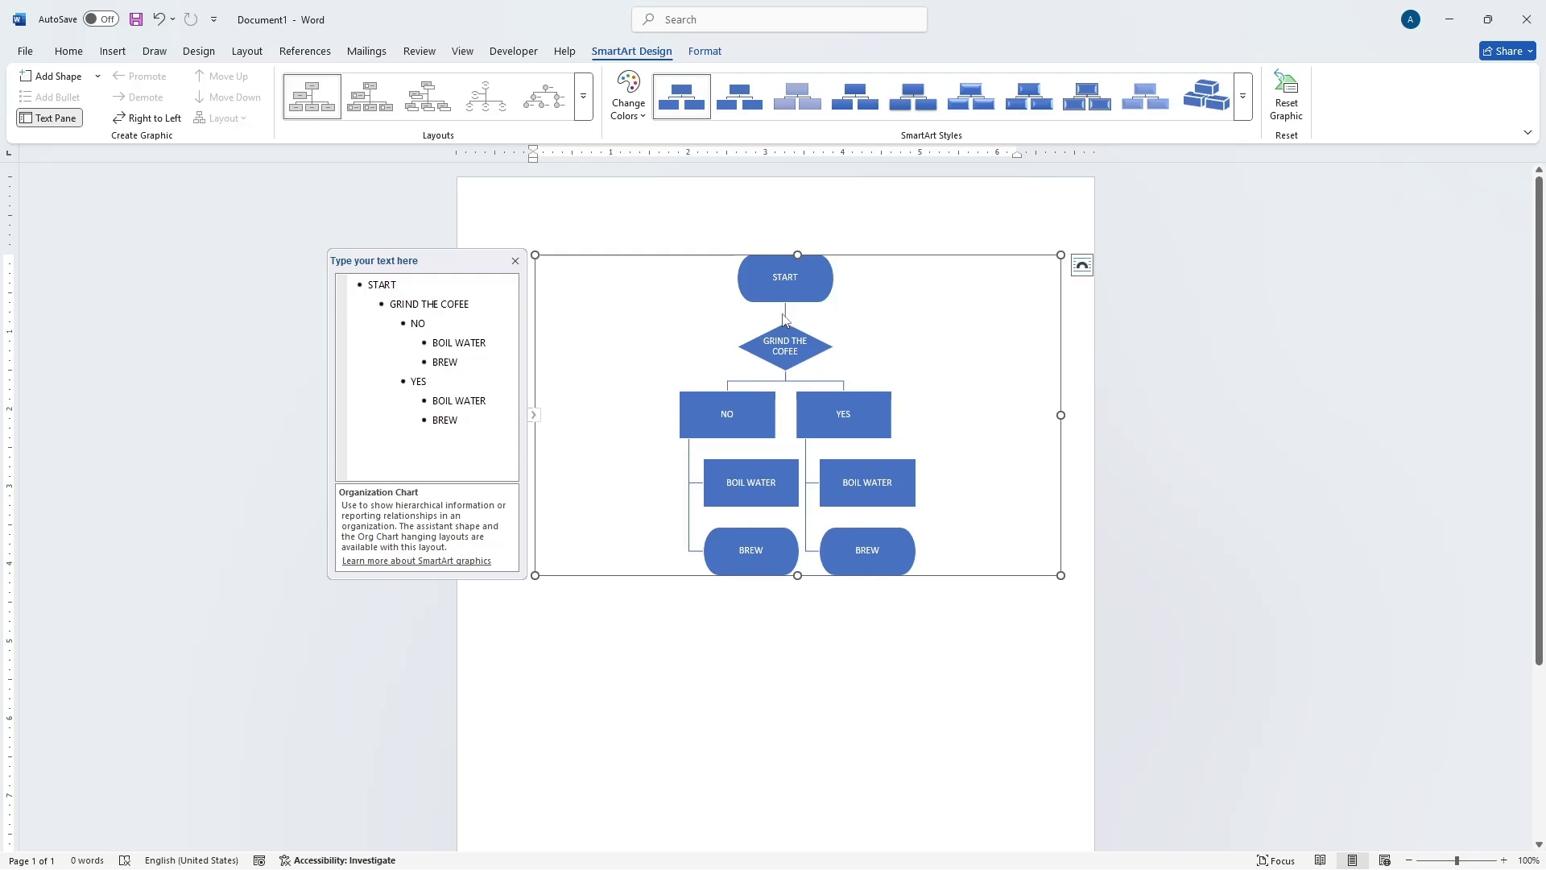
click(766, 383)
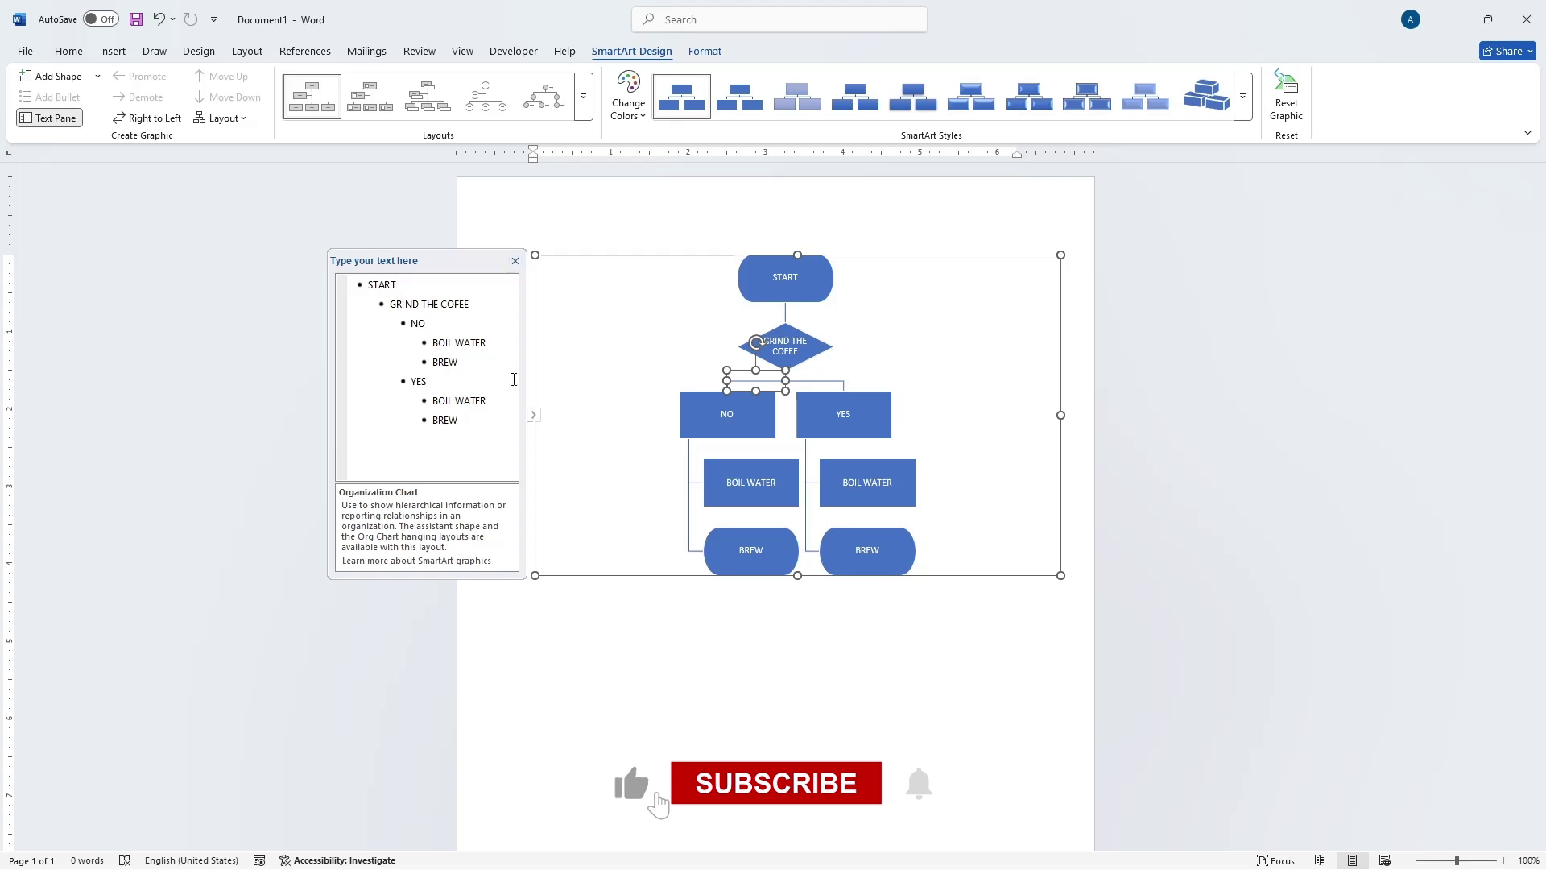
click(862, 378)
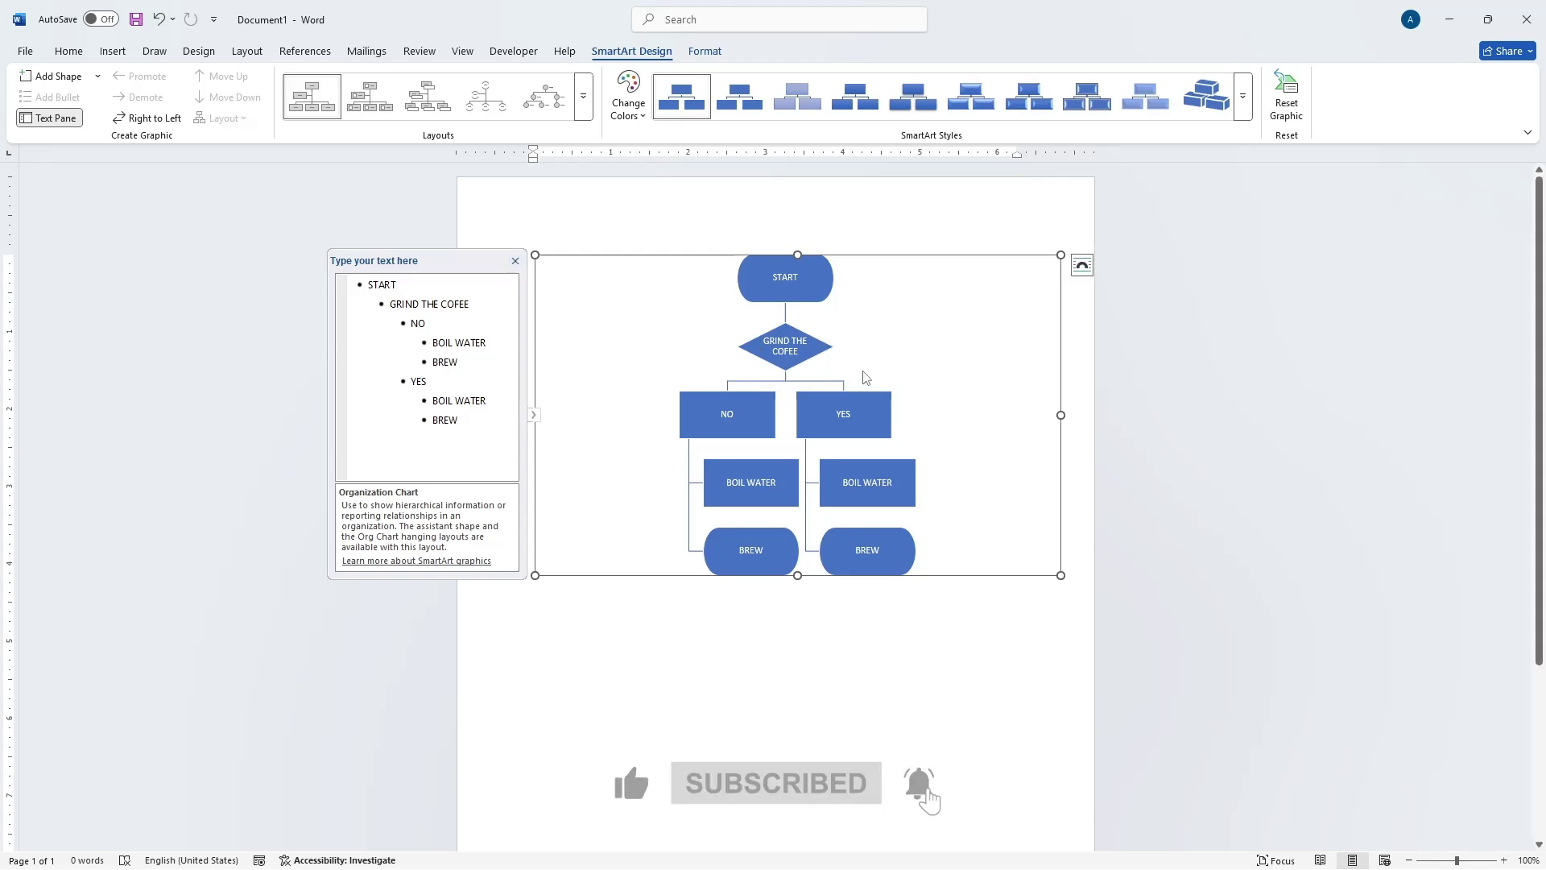